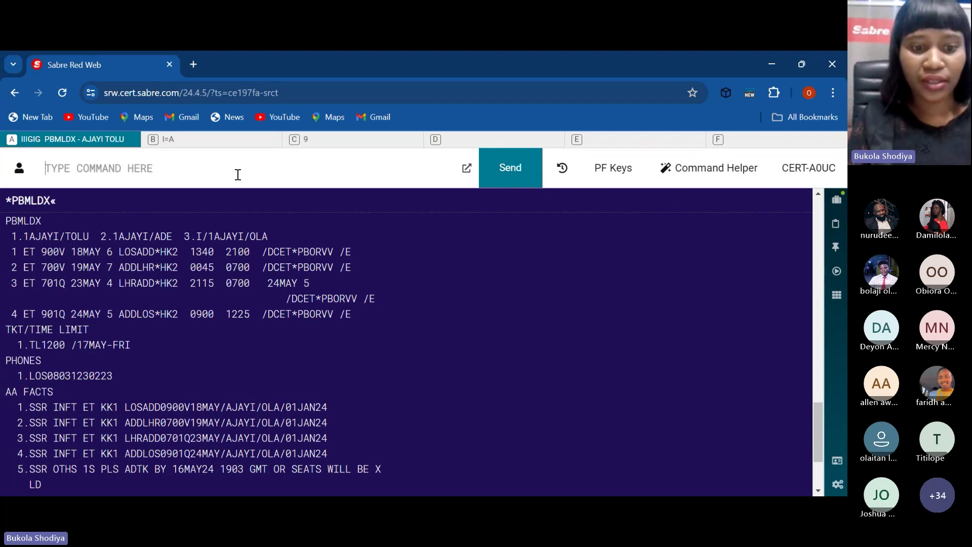
Step: Quote the lowest fare with WPNC and rebook flights 3 and 4 into U class
type("WPNC")
key("Return")
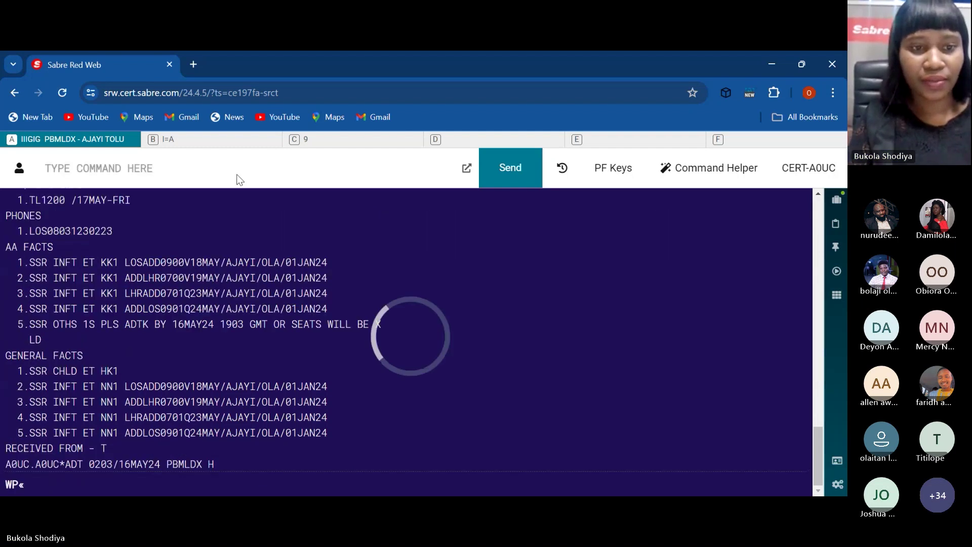
type("WC3-4U")
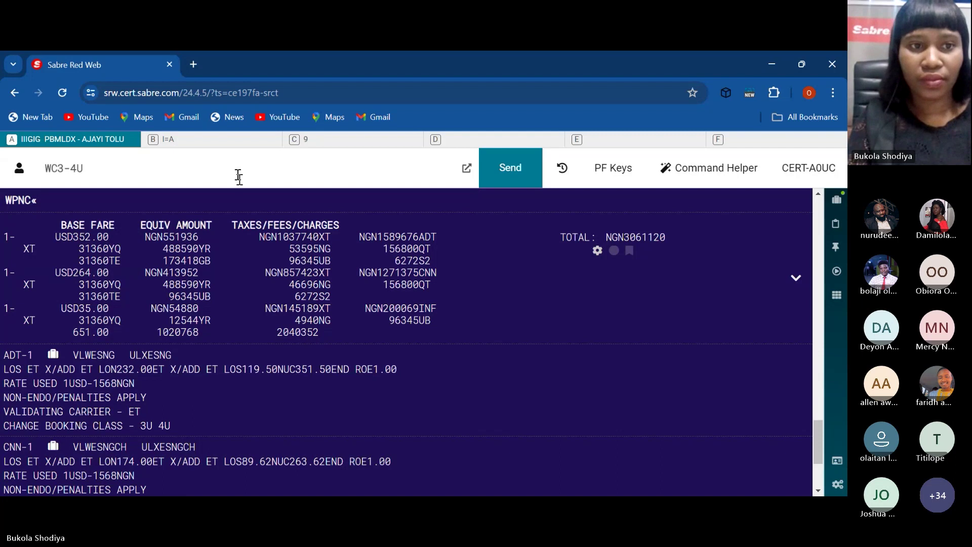
key("Return")
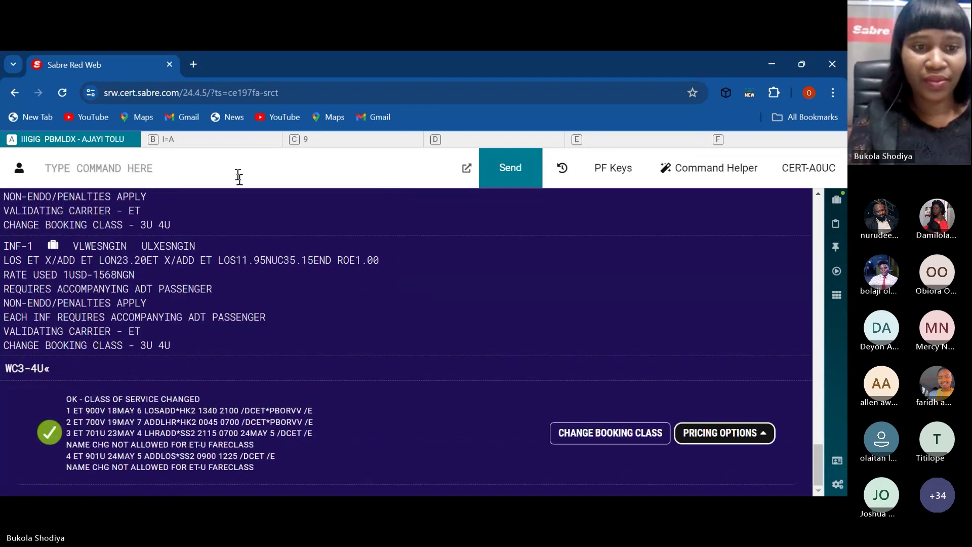
Step: Enter 6B as received-from, then end and redisplay the booking with ER
type("6B")
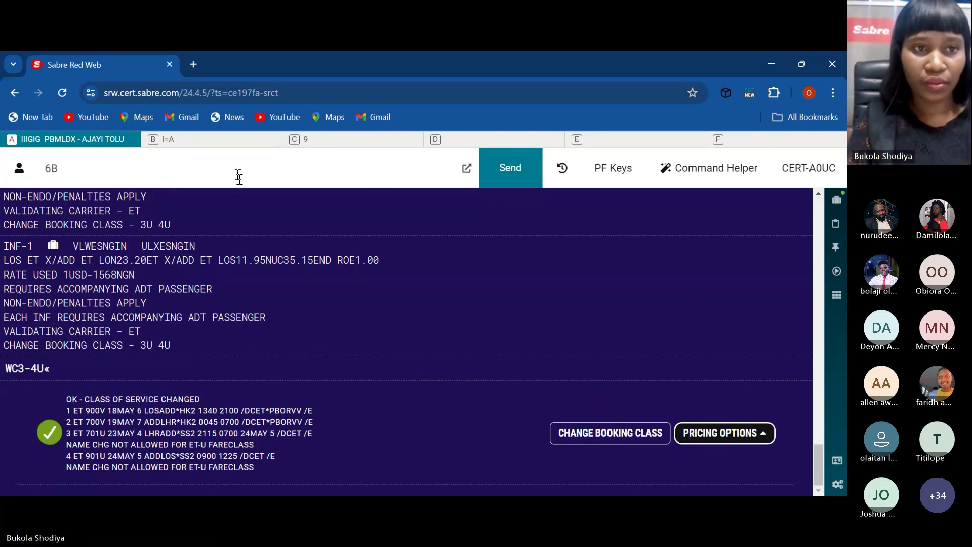
key("Return")
type("ER")
key("Return")
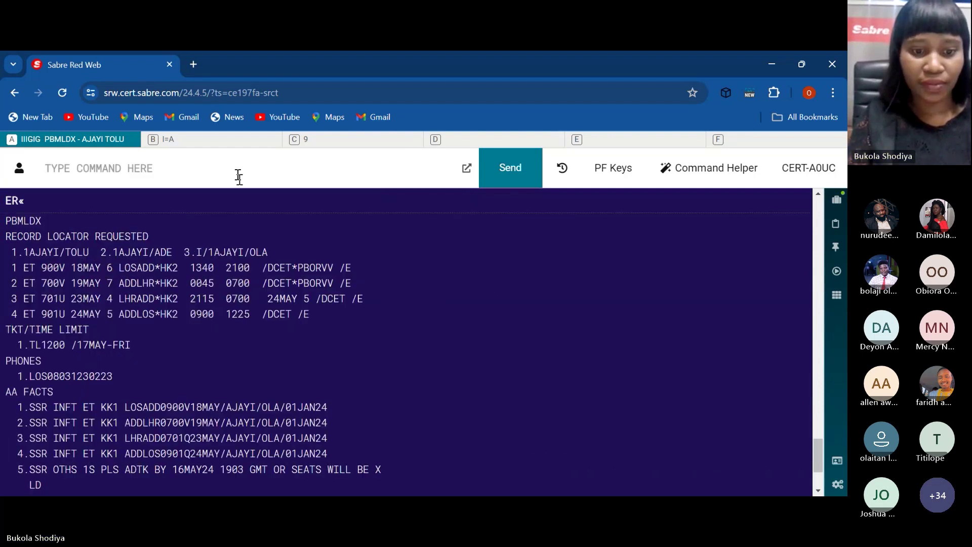
Step: Price the booking with WP and expand the NGN3061120 fare quote into its detailed view
type("WP")
key("Return")
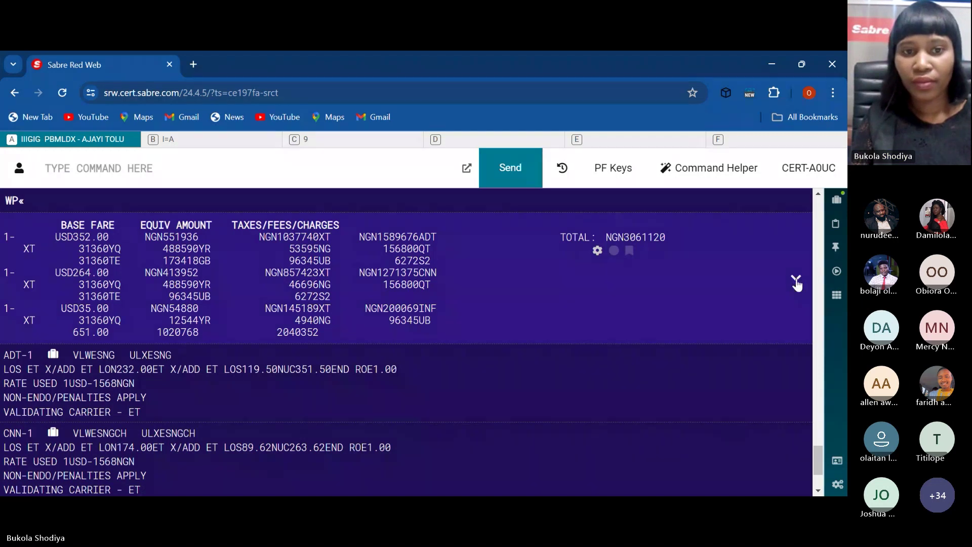
left_click(795, 278)
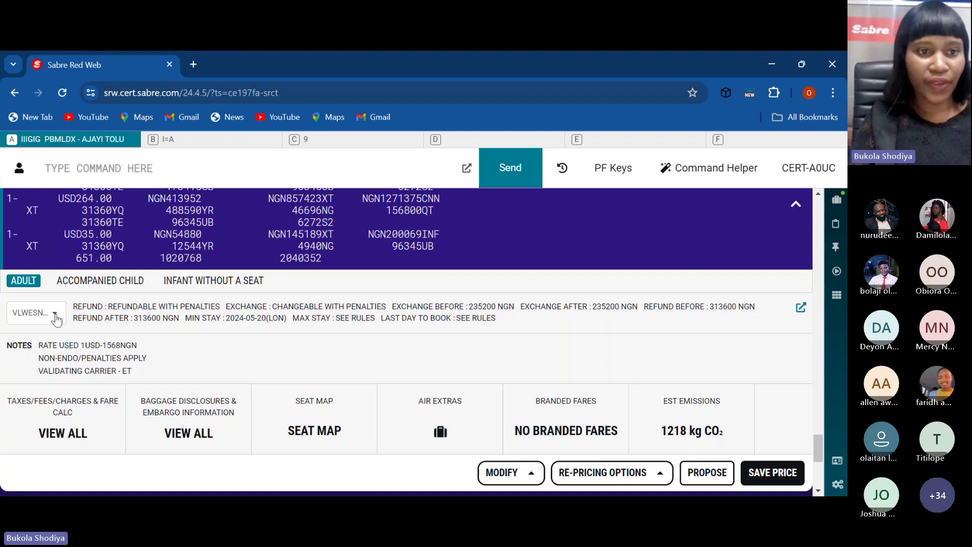
left_click(56, 318)
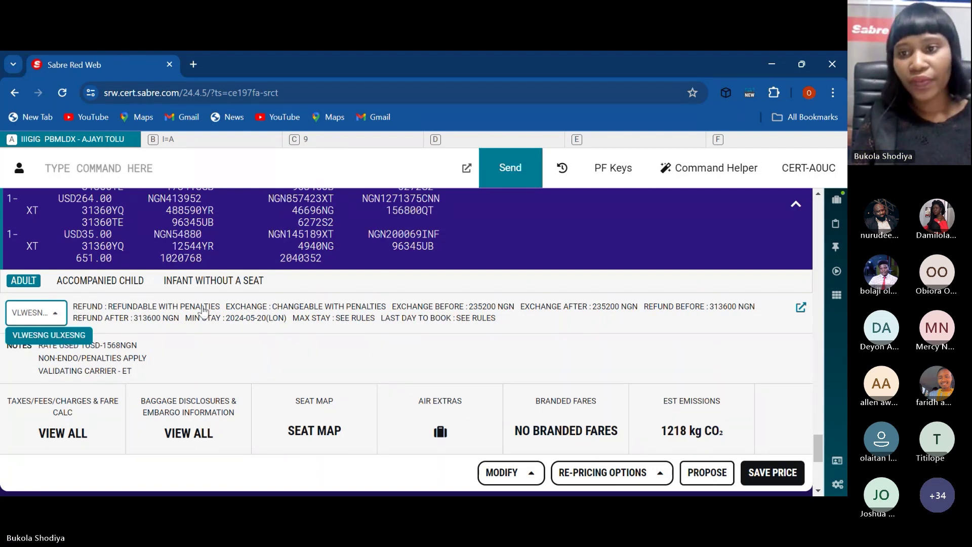
left_click(800, 308)
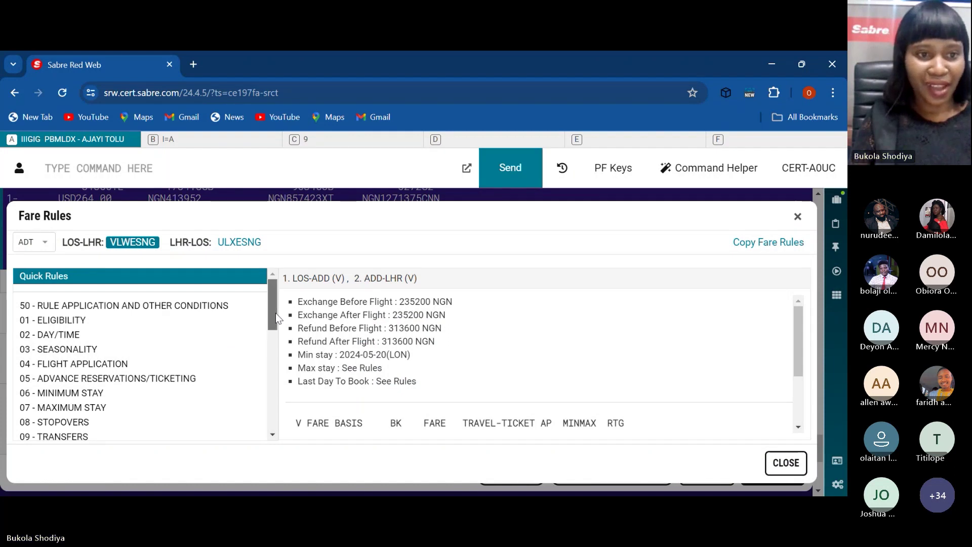
scroll(275, 313, "down", 2)
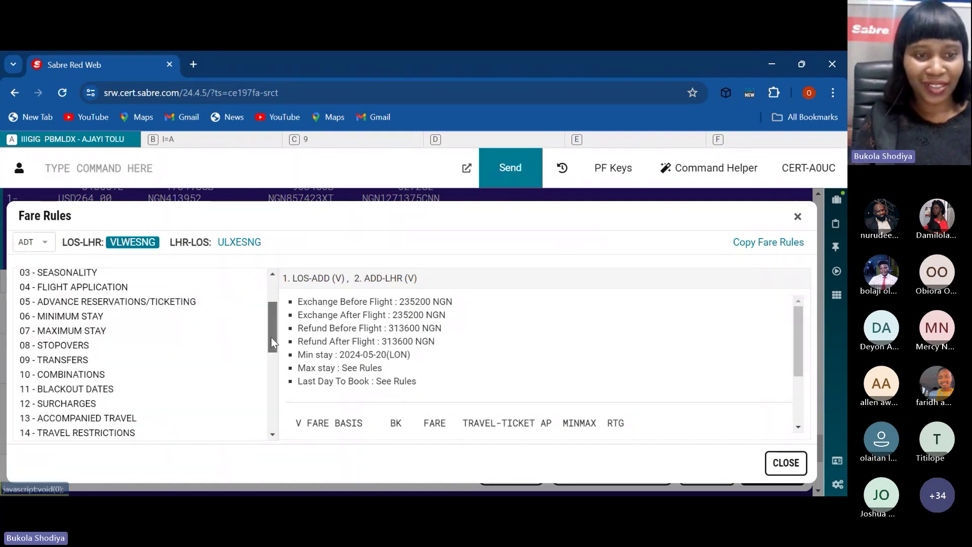
scroll(272, 342, "down", 2)
left_click(22, 416)
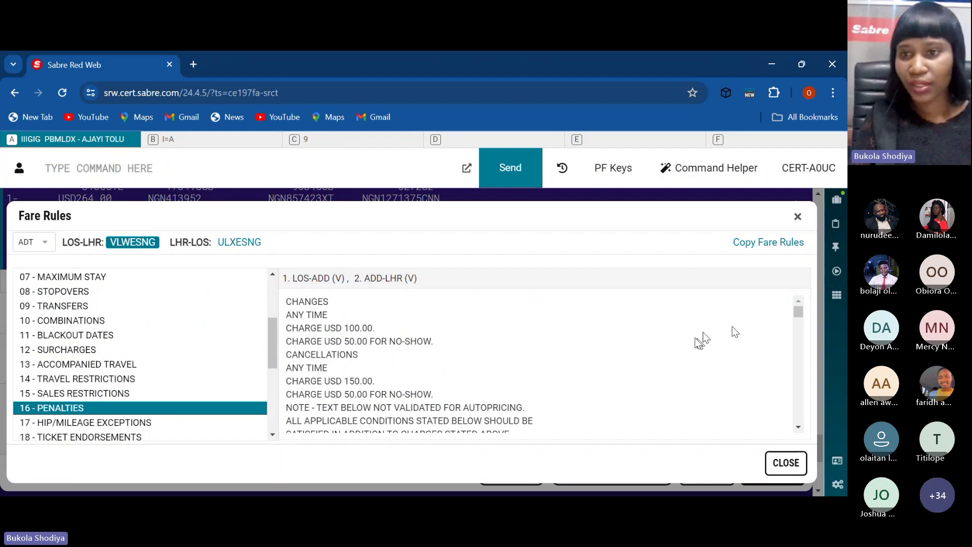
left_click_drag(800, 315, 799, 328)
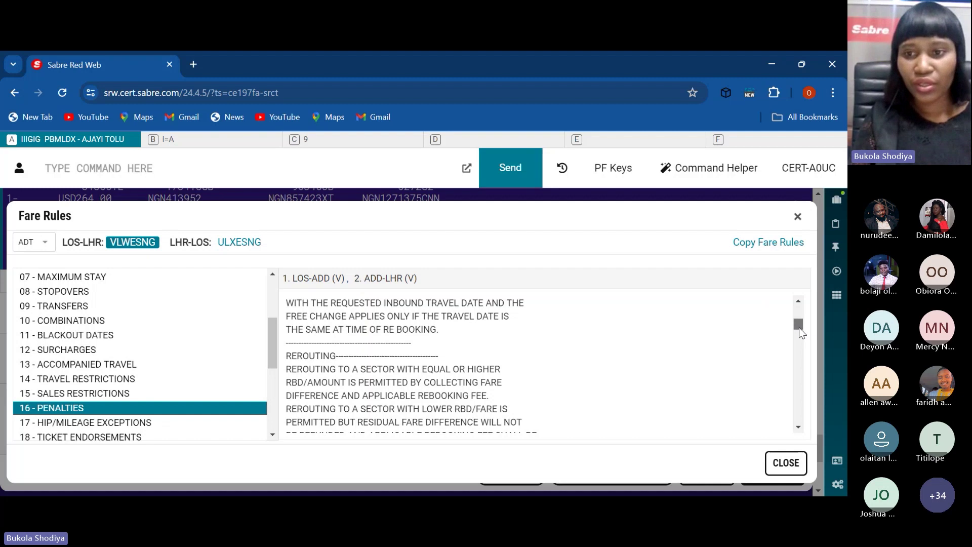
left_click_drag(799, 327, 799, 330)
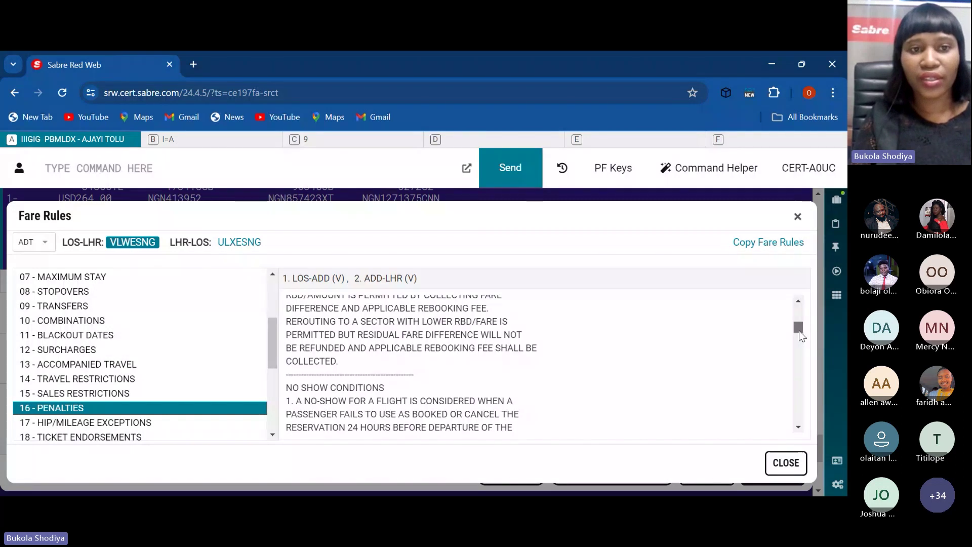
left_click_drag(800, 334, 801, 336)
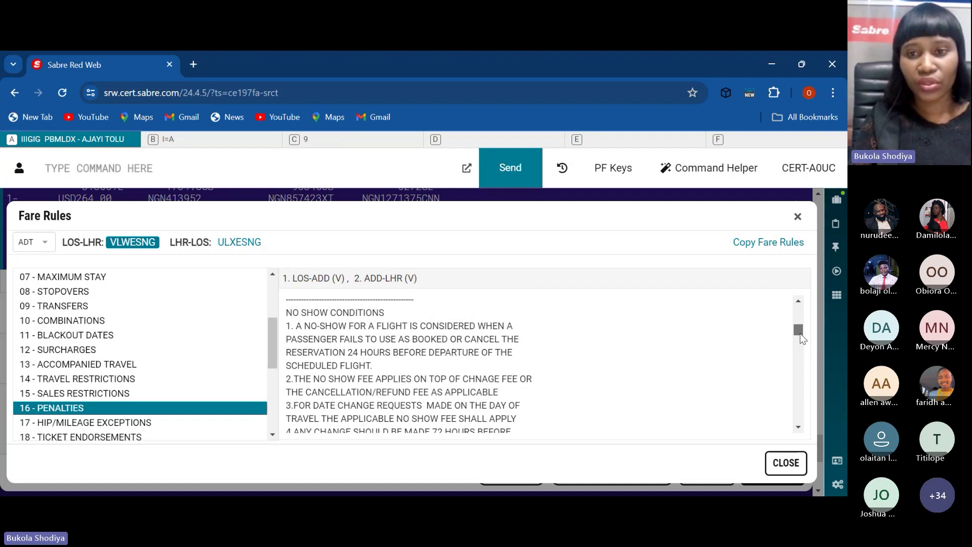
left_click_drag(800, 334, 803, 335)
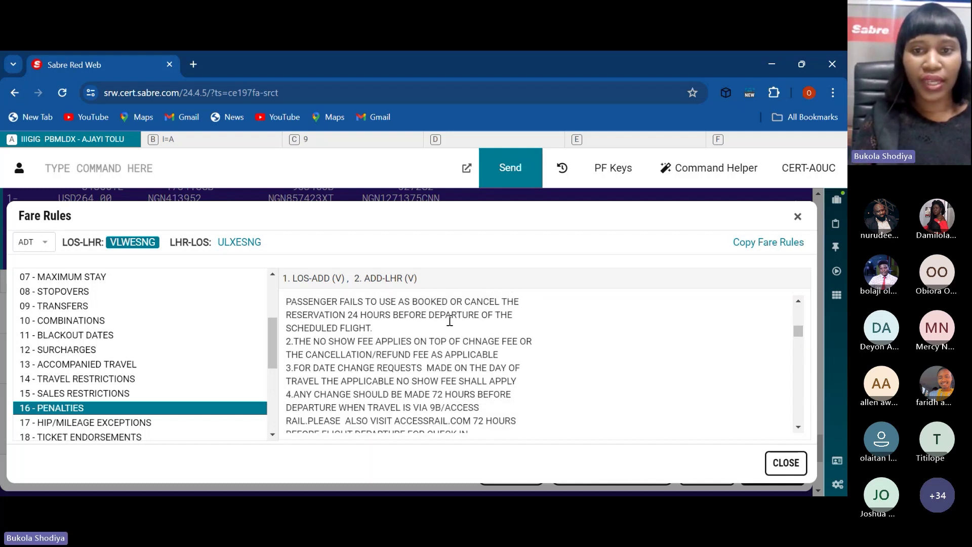
left_click(798, 217)
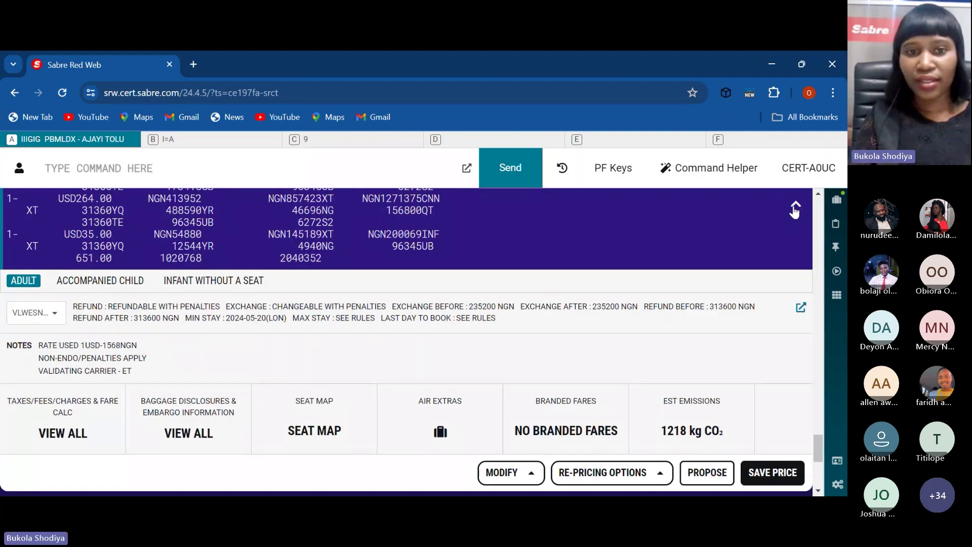
Step: Collapse the pricing panel and ignore and retrieve the booking with IR
left_click(795, 205)
left_click(356, 165)
type("IR")
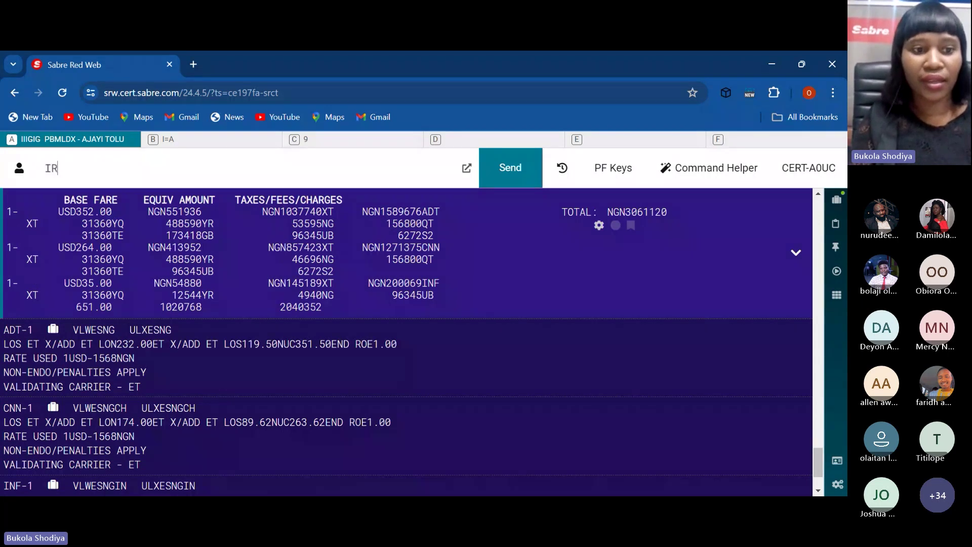
key("Return")
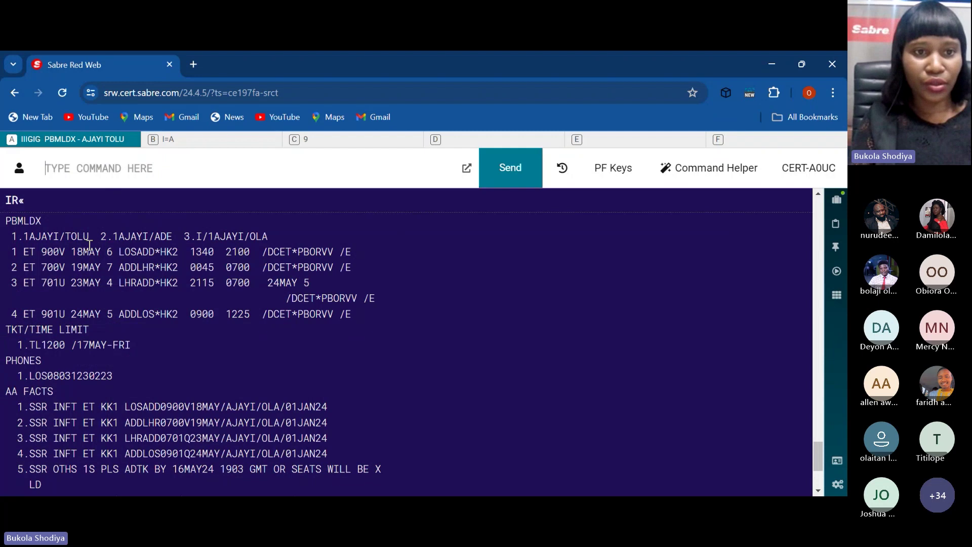
Step: List passenger type details with PD: one adult, one child, one infant
left_click(177, 177)
type("PD")
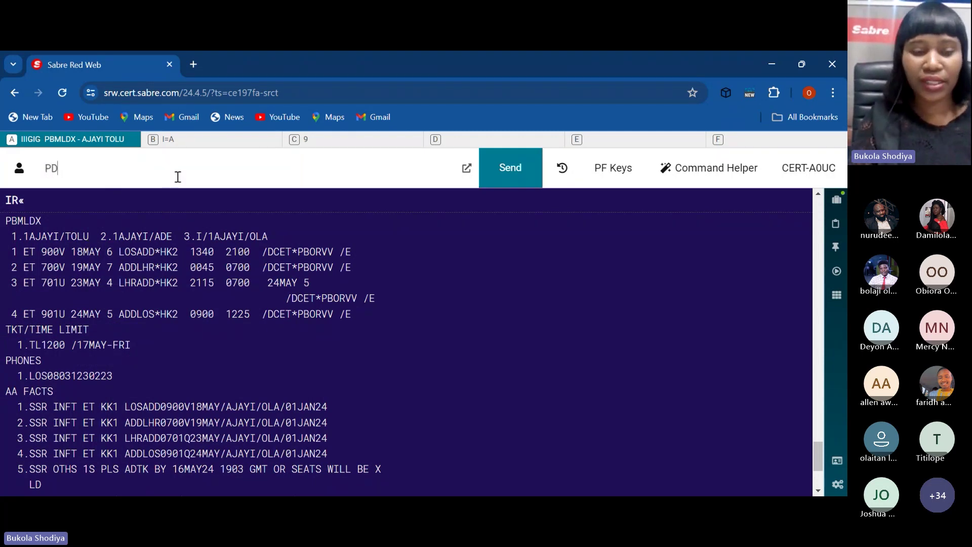
key("Return")
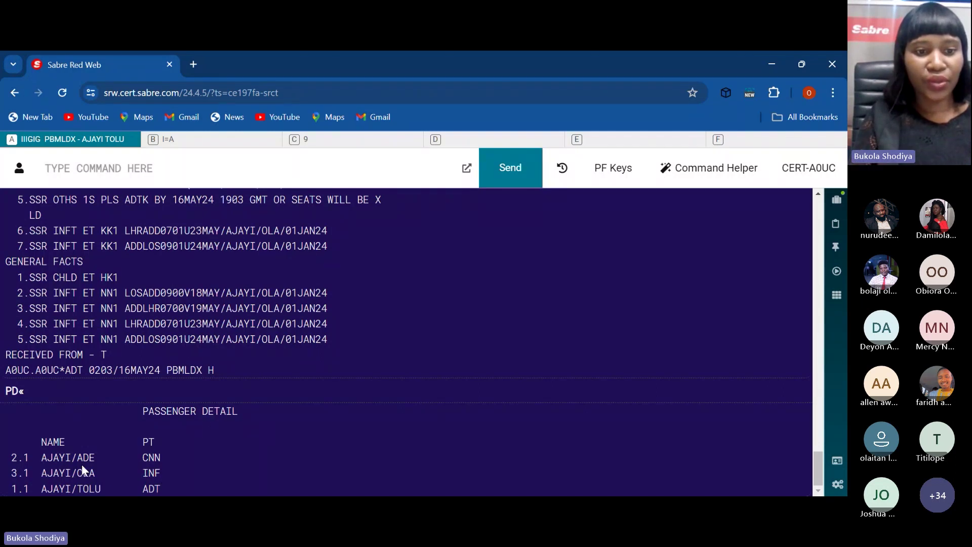
left_click(820, 315)
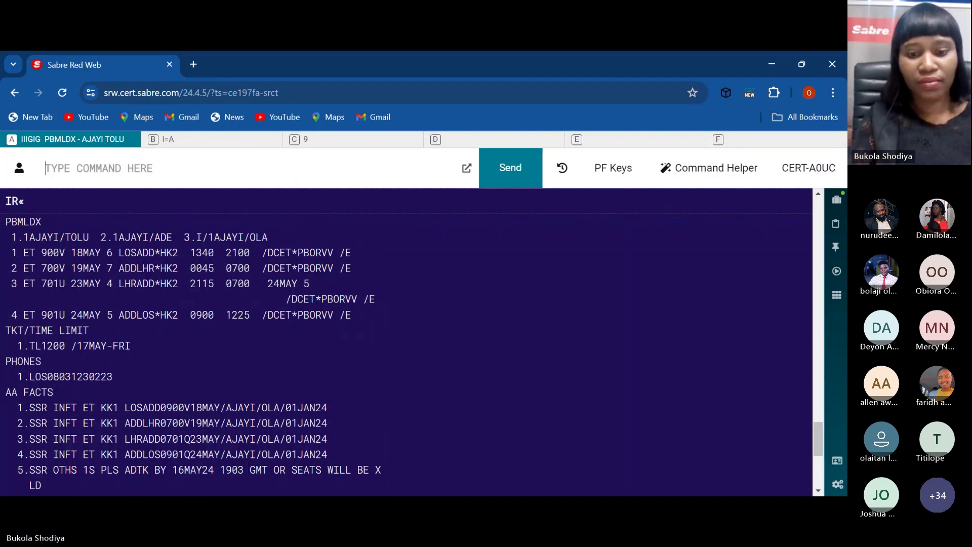
Step: List the agency's terminal records with PE*A0UC/STAGE and PE*A0UC
type("PE")
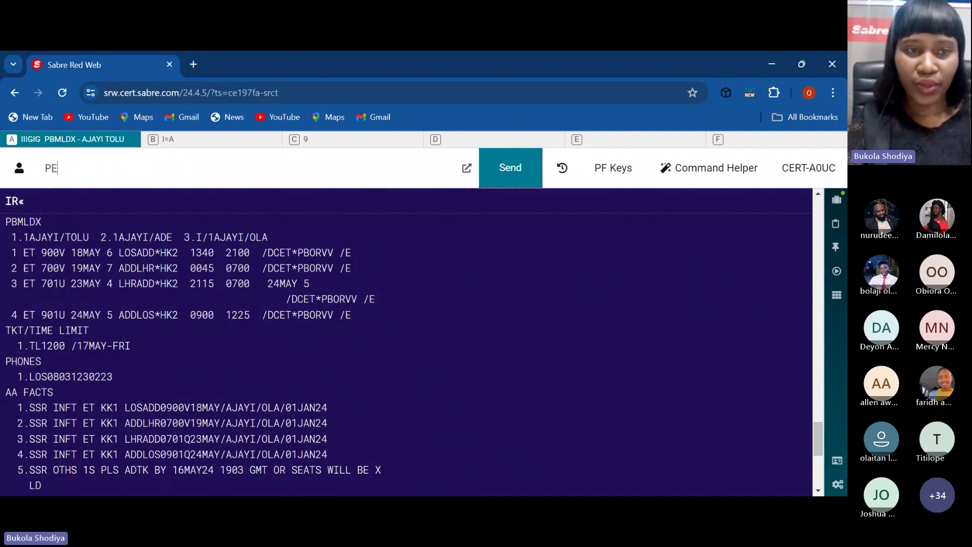
type("*")
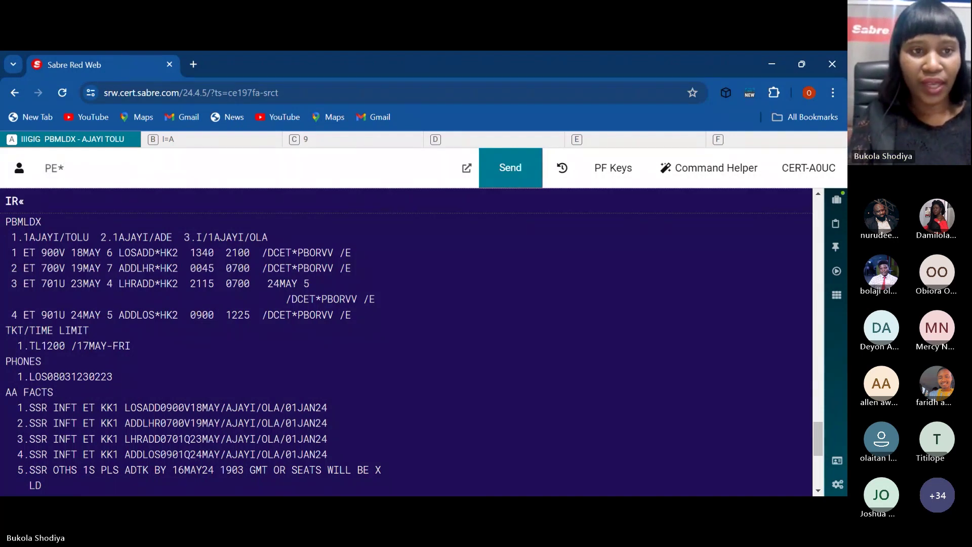
type("AOU")
key("BackSpace")
key("BackSpace")
key("BackSpace")
type("A")
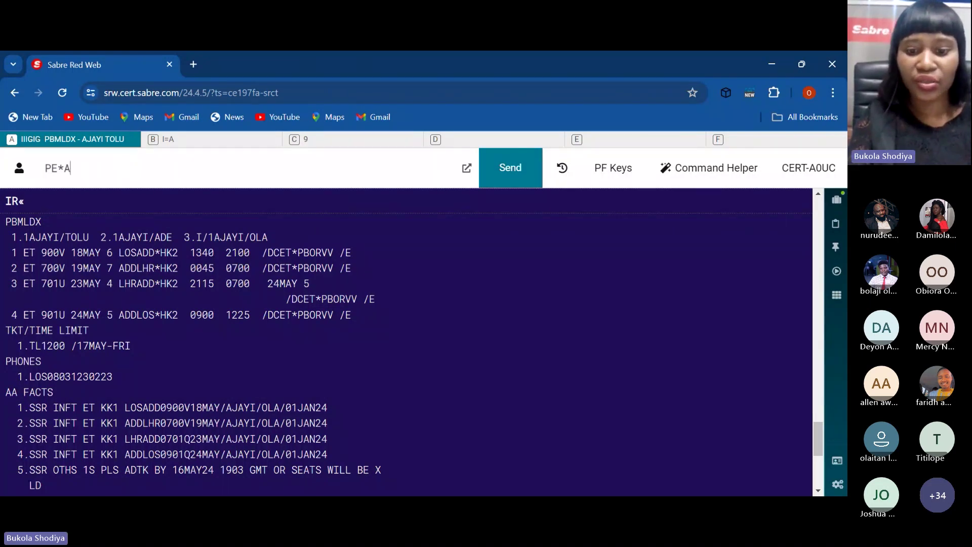
type("0UC/STAGE")
key("Return")
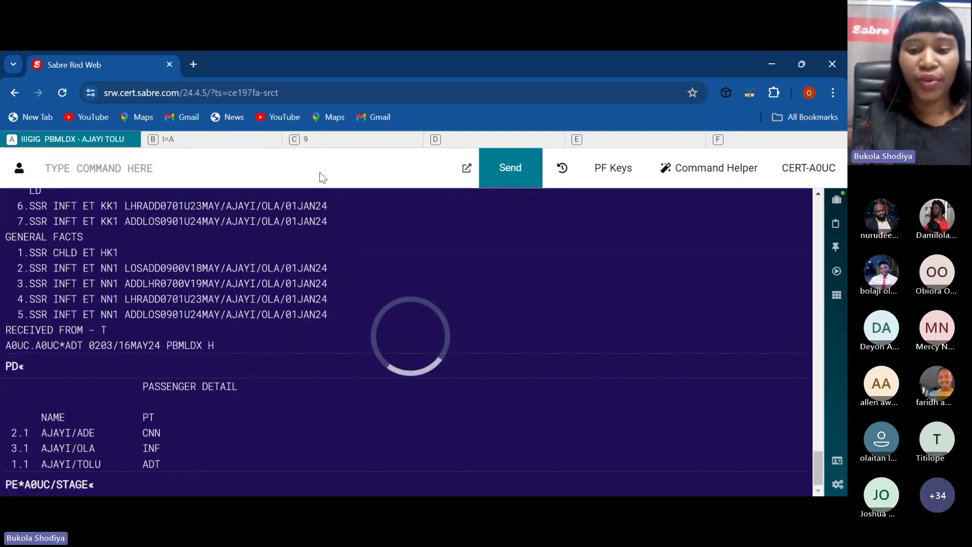
type("PE*A0")
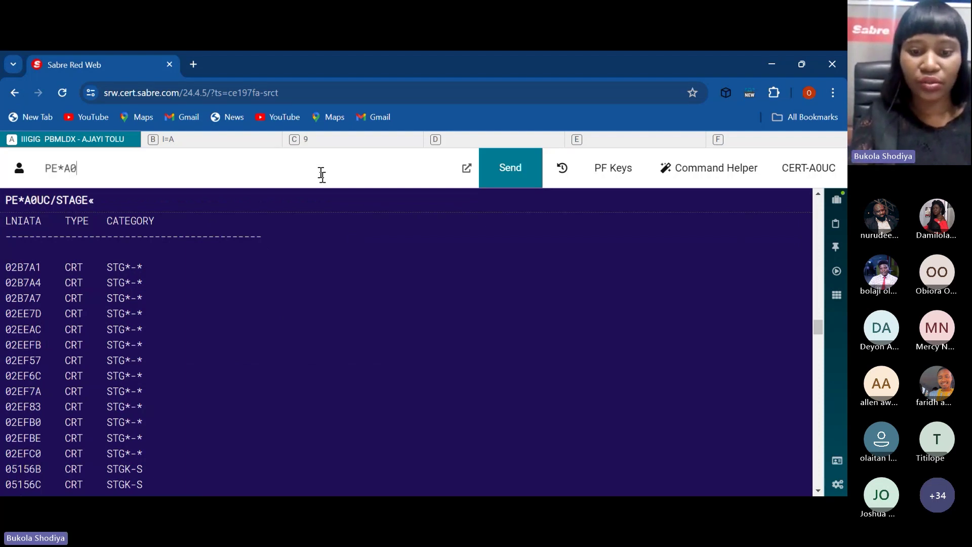
type("UC")
key("Return")
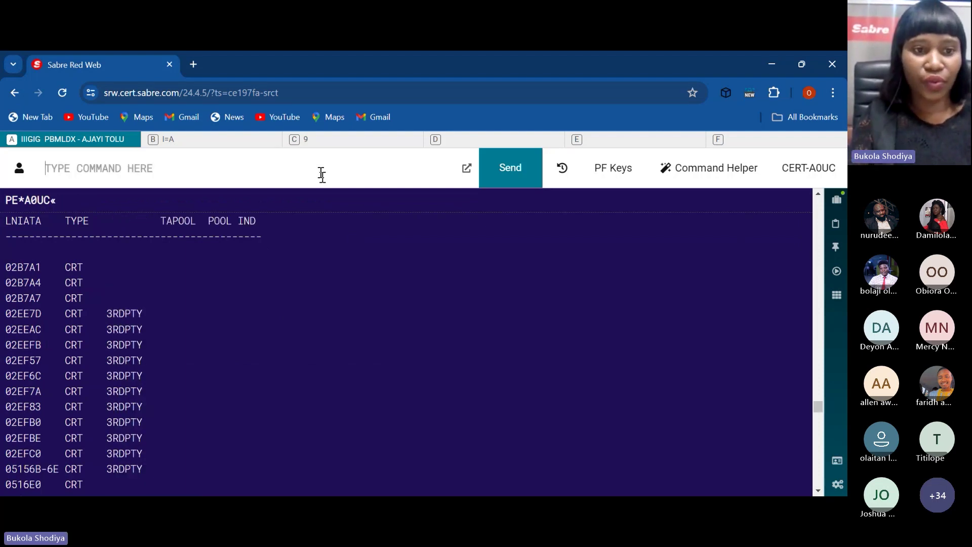
type("MD")
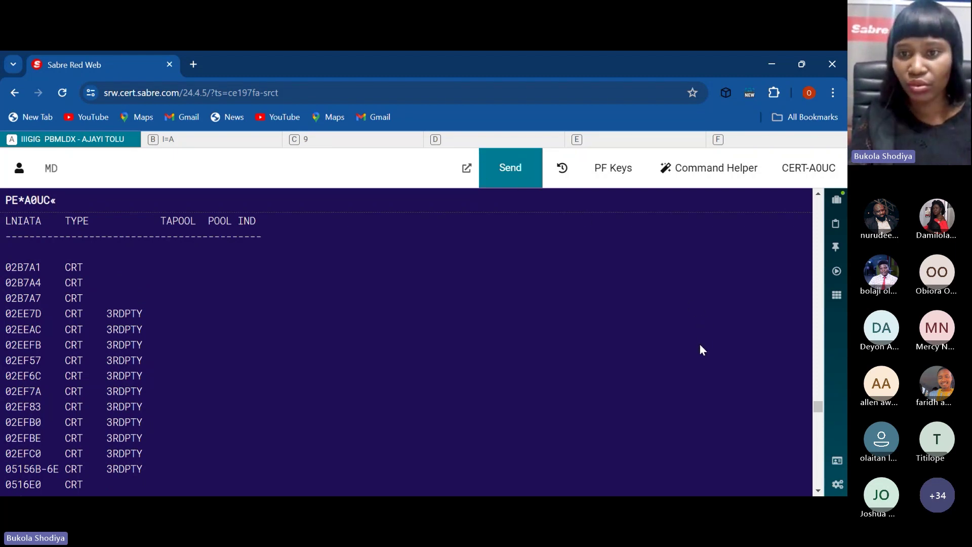
scroll(816, 414, "up", 1)
left_click_drag(815, 411, 816, 421)
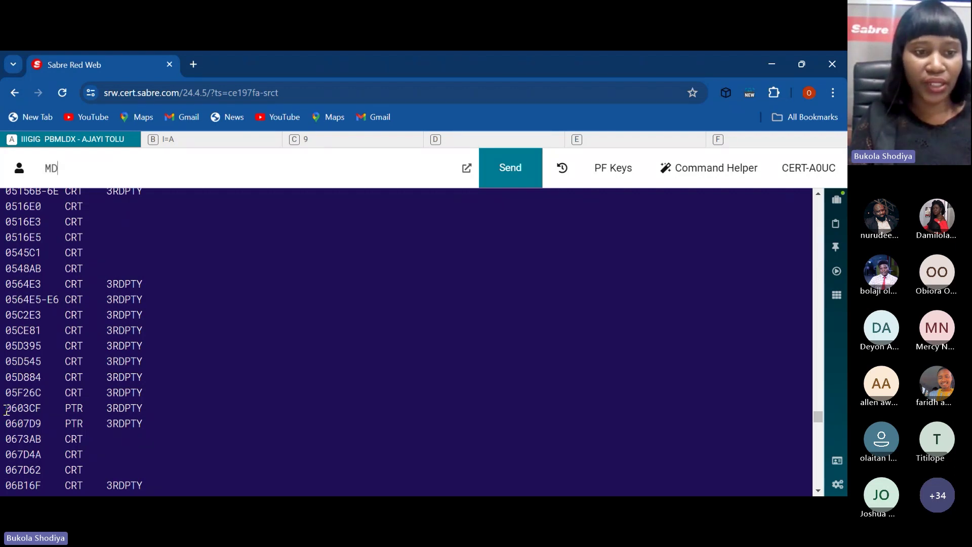
double_click(9, 408)
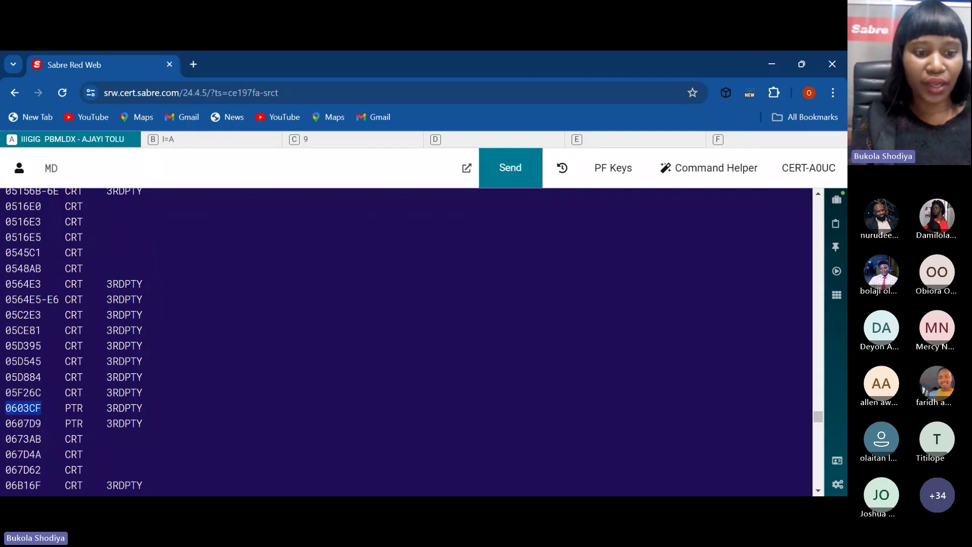
left_click(108, 164)
key("BackSpace")
key("BackSpace")
type("IR")
key("Return")
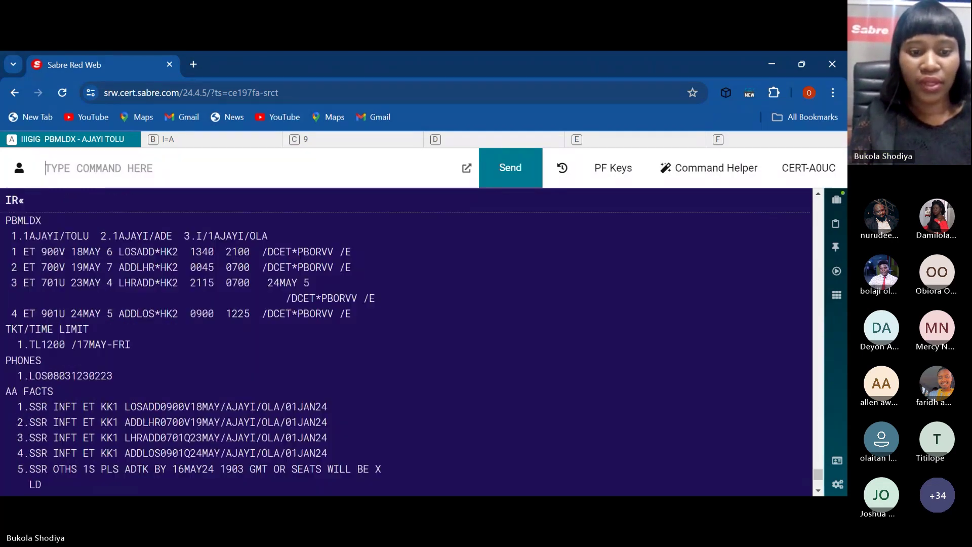
Step: Display the agency TA record (OK-0008) with W*AT and designate 0603CF as the ticket printer
type("W*AT")
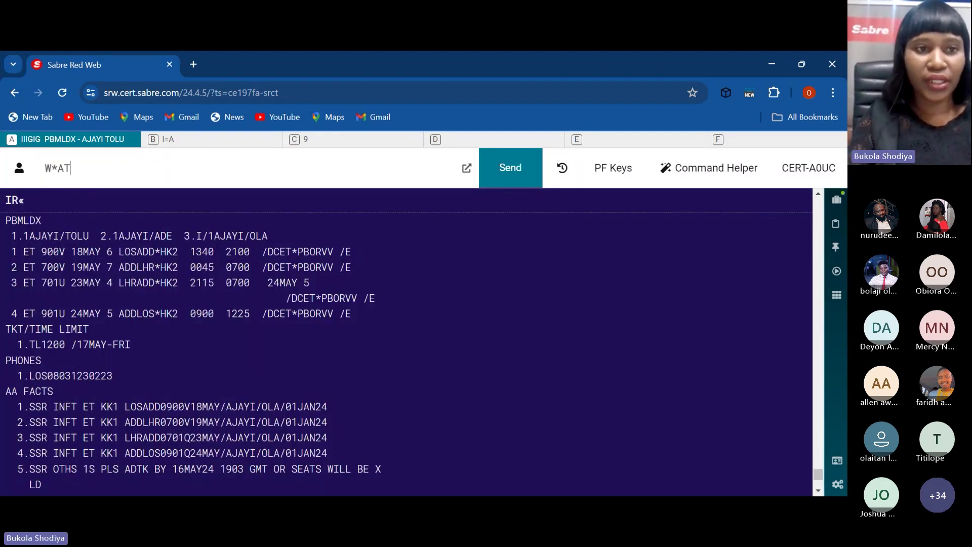
key("Return")
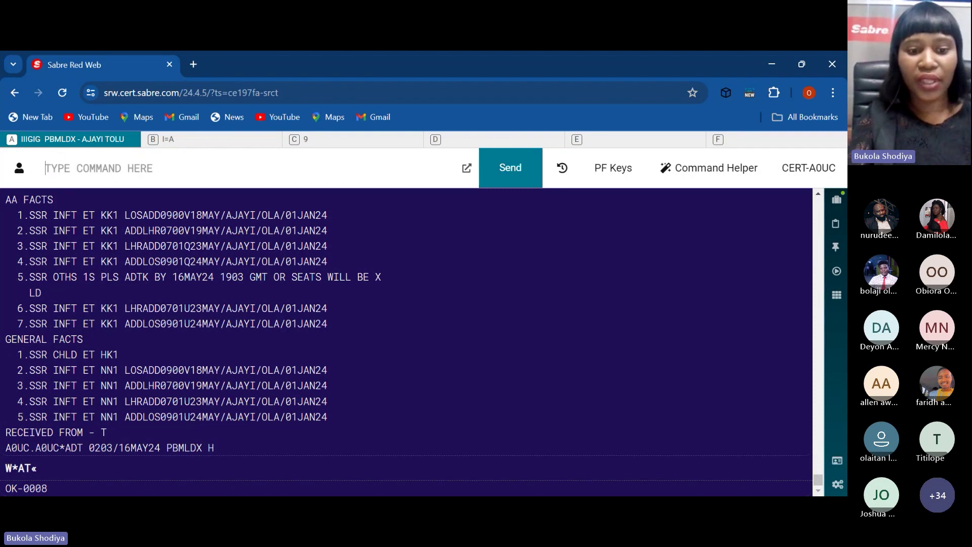
type("PTR")
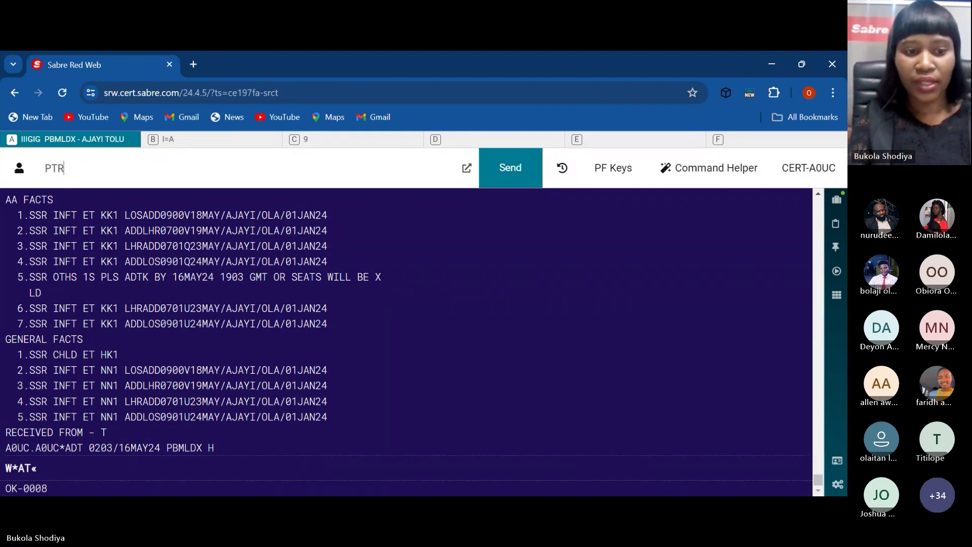
type("/0603CF")
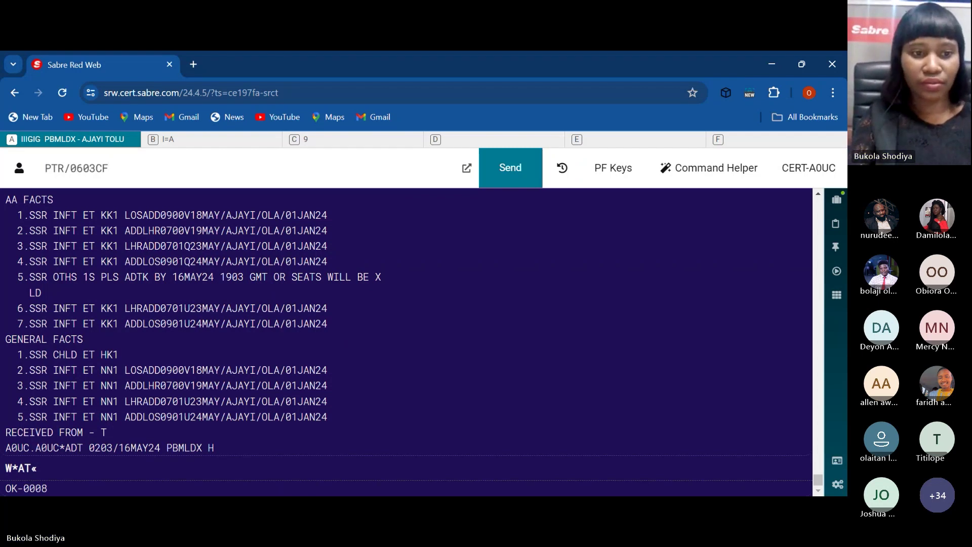
key("Return")
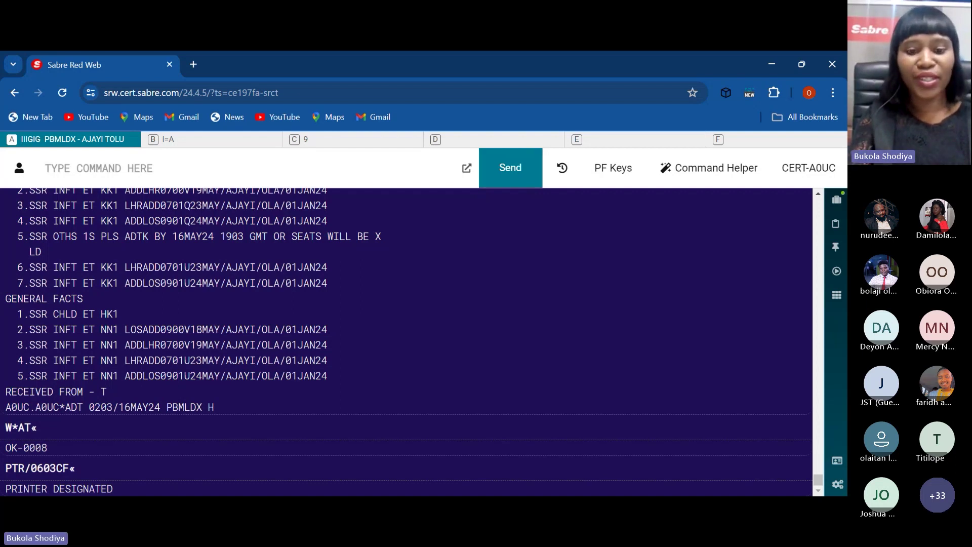
type("W¥")
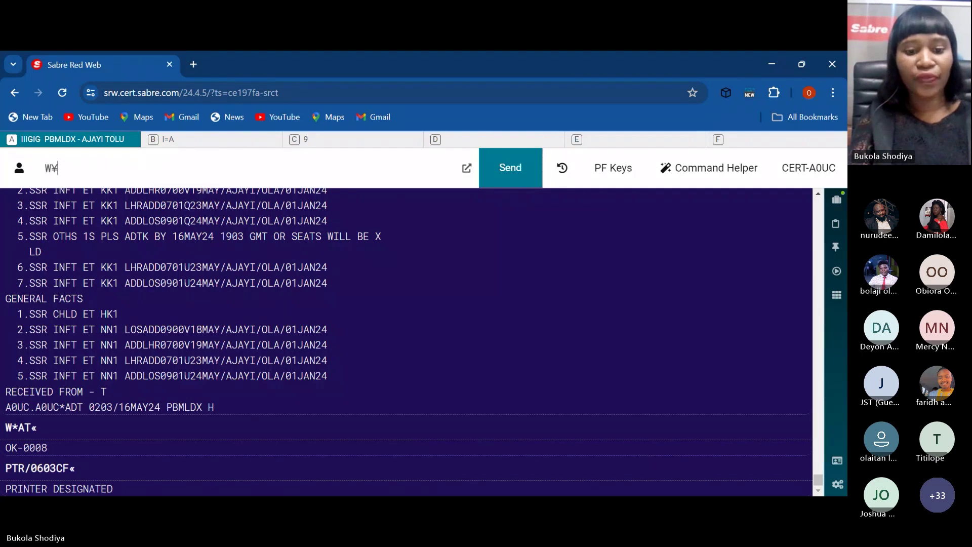
Step: Add cash payment FCASH, 7 percent commission KP7 and ¥AET to the ticketing entry
type("FCASH")
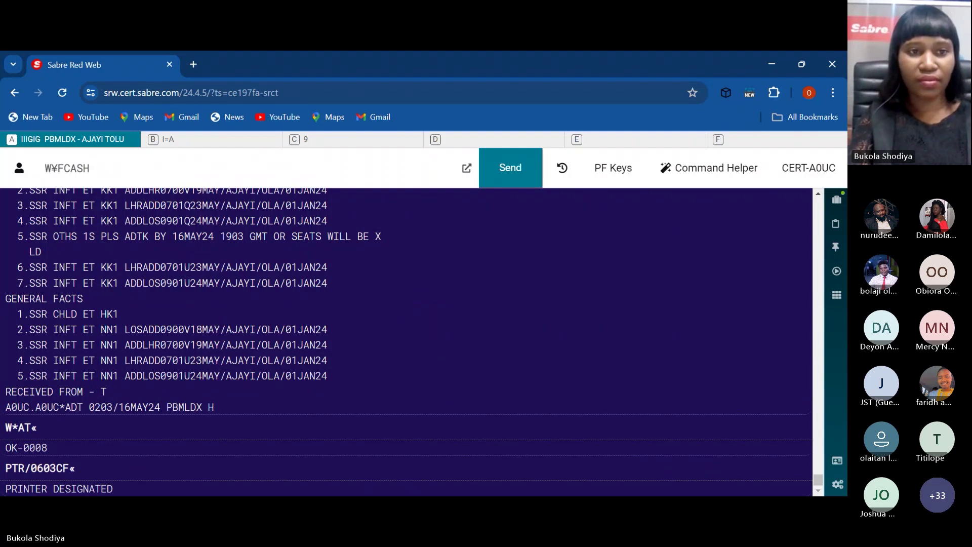
type("¥")
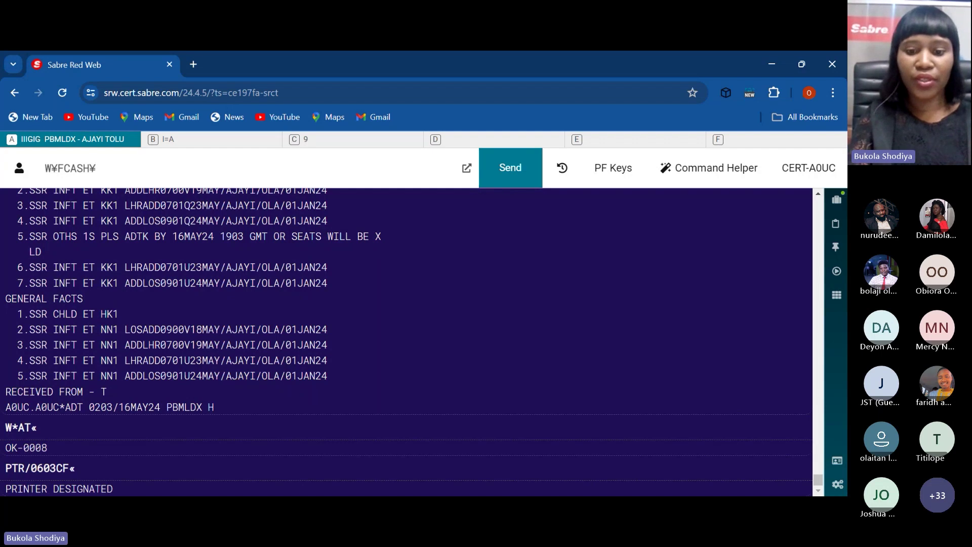
type("KP7")
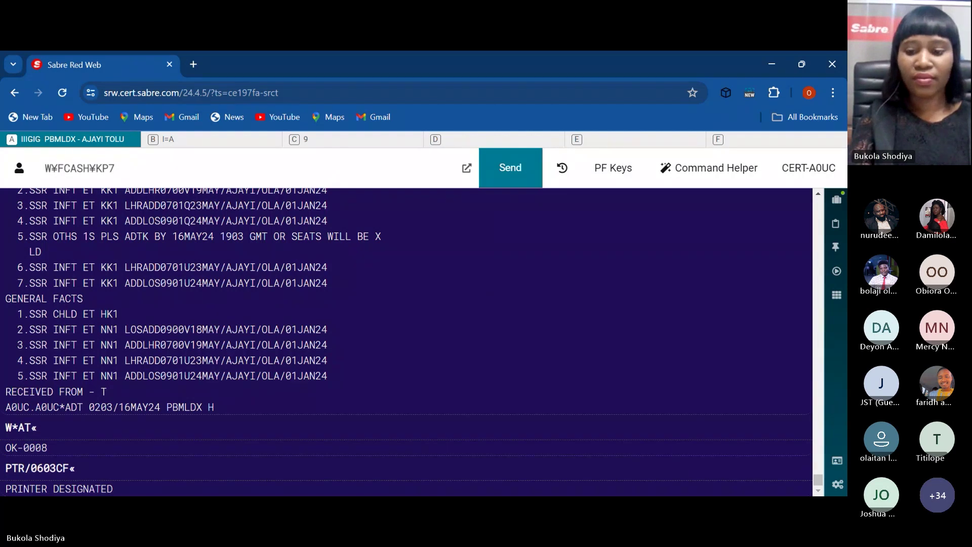
type("¥A")
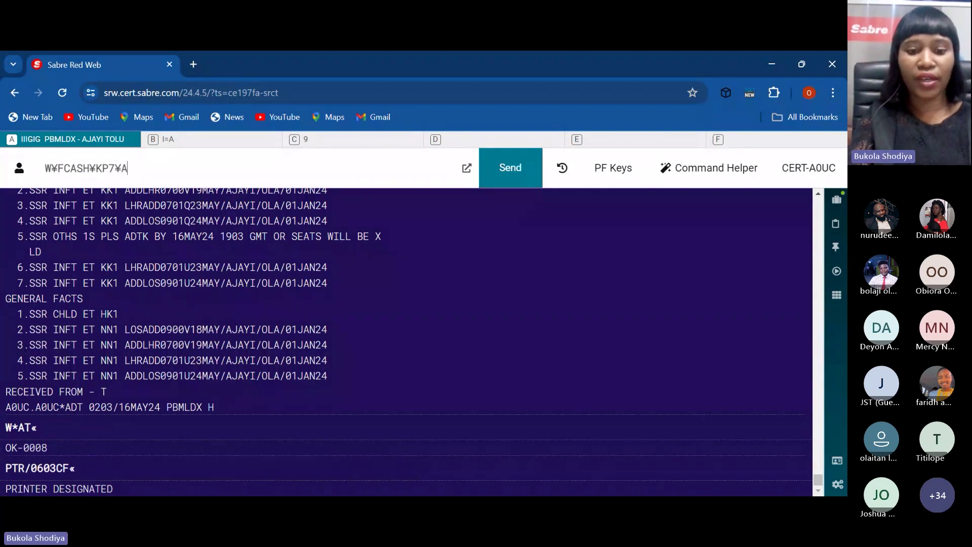
type("E")
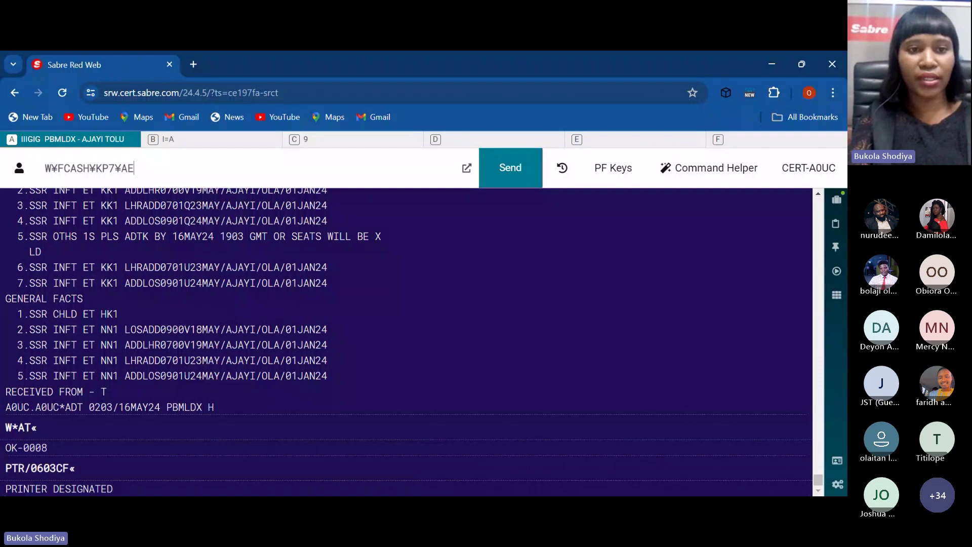
type("T")
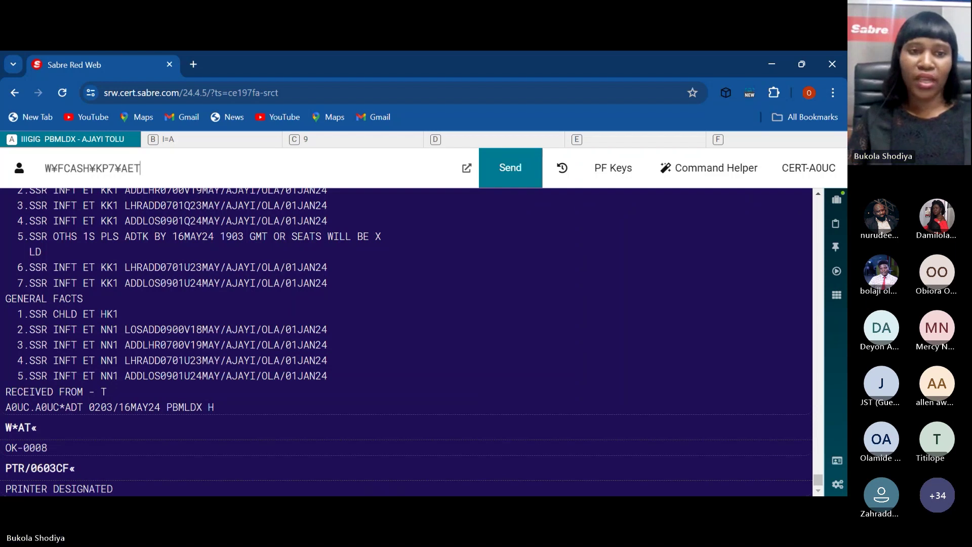
type("¥")
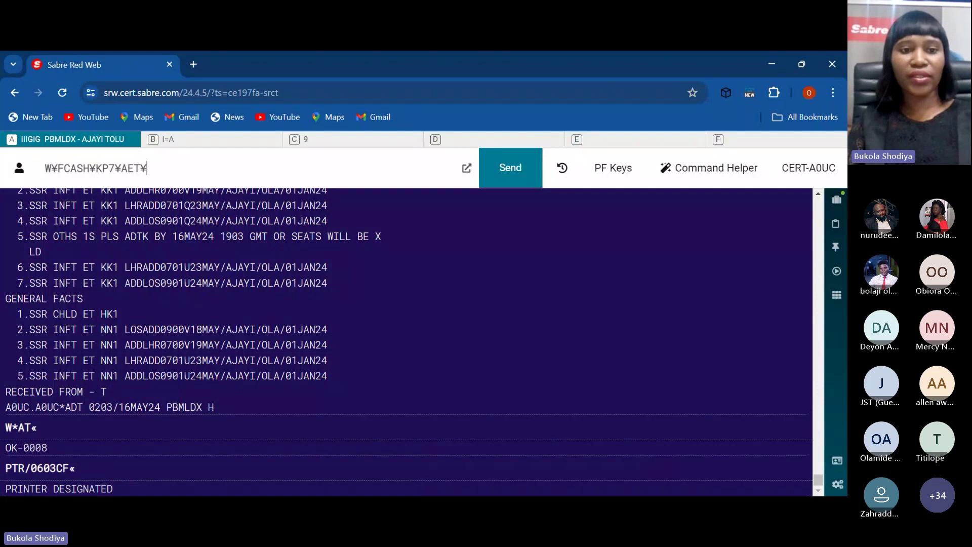
type("ED")
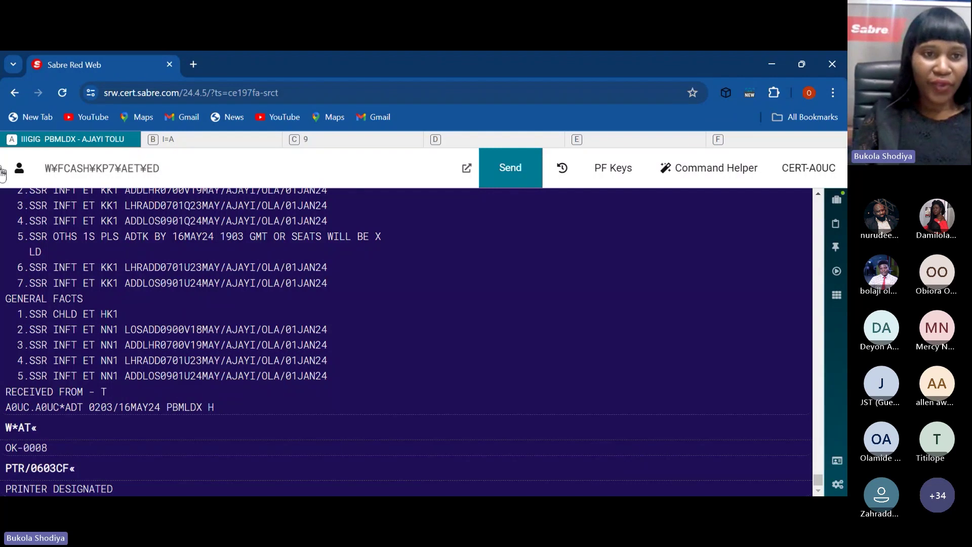
left_click_drag(46, 168, 142, 169)
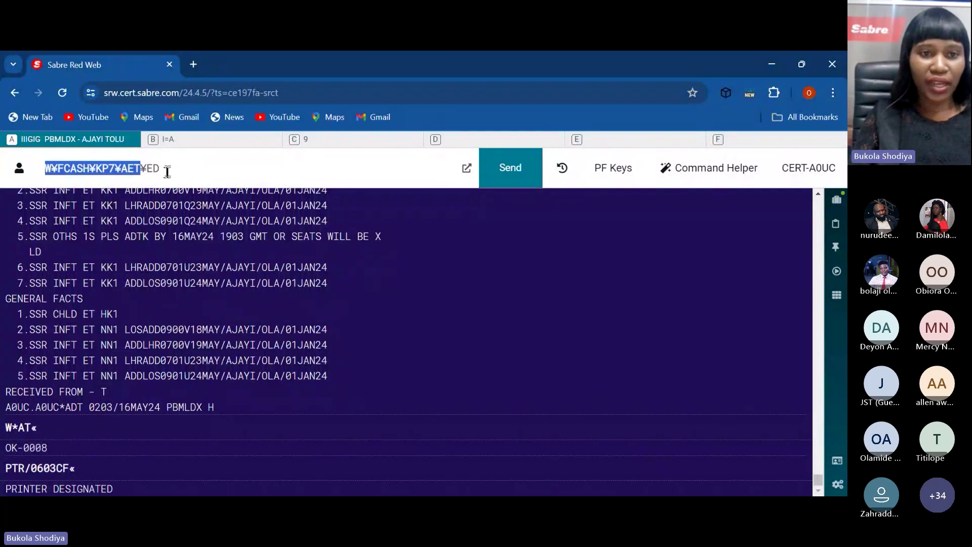
left_click(167, 171)
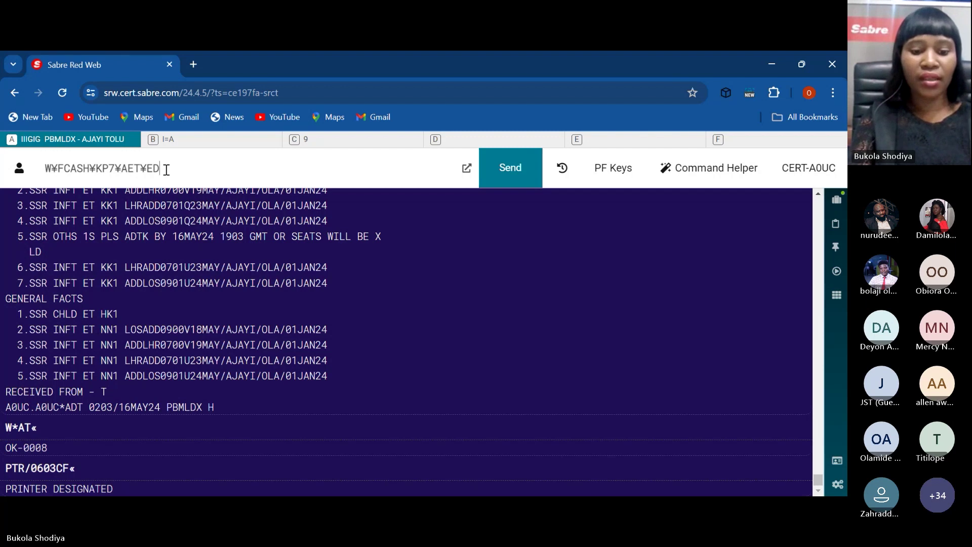
type("SCH")
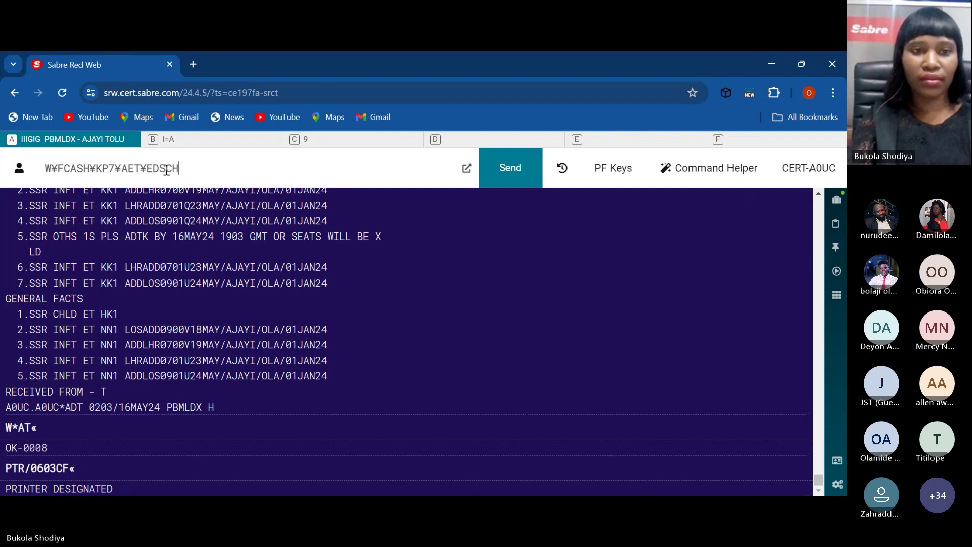
type(" CH")
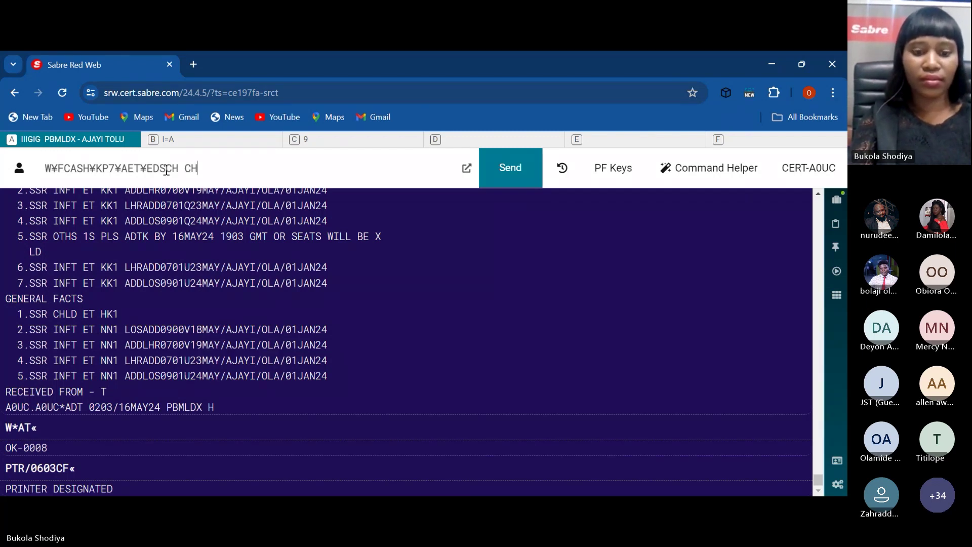
type("G BY")
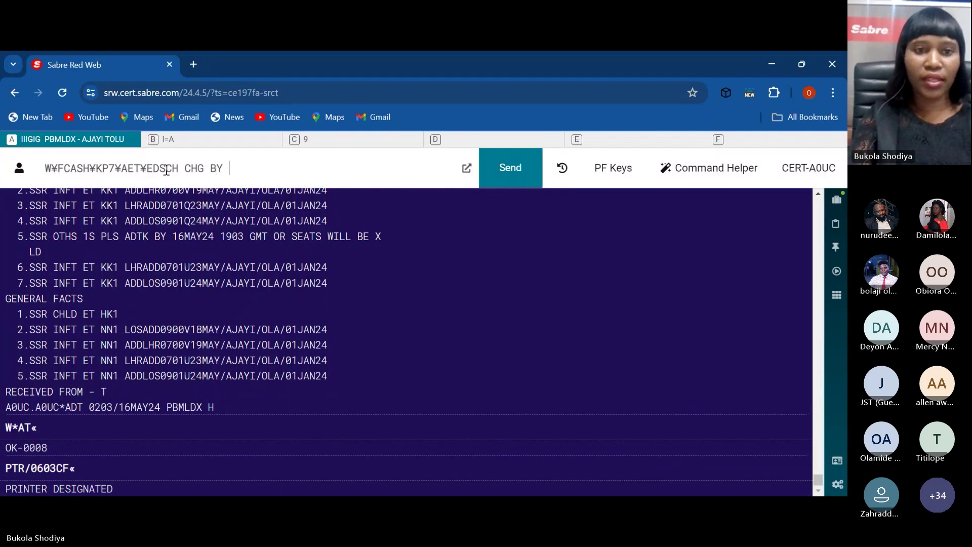
type(" ET")
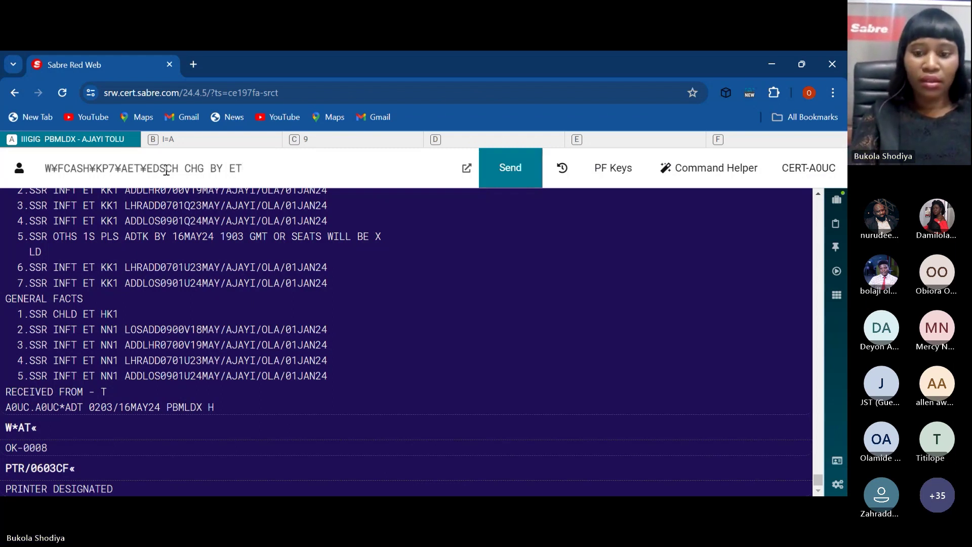
key("BackSpace")
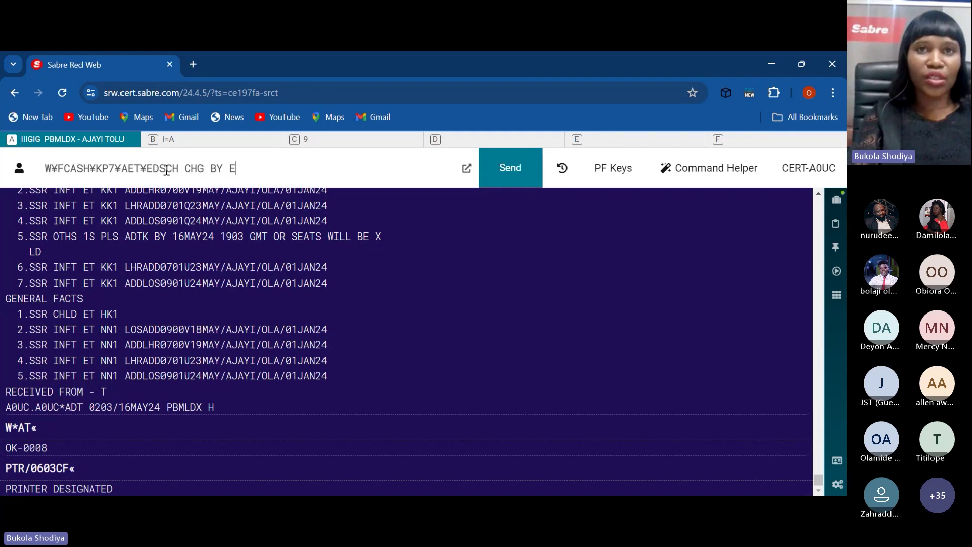
key("BackSpace")
key("BackSpace")
key("BackSpace")
key("BackSpace")
key("BackSpace")
key("BackSpace")
key("BackSpace")
key("BackSpace")
key("BackSpace")
key("BackSpace")
key("BackSpace")
key("BackSpace")
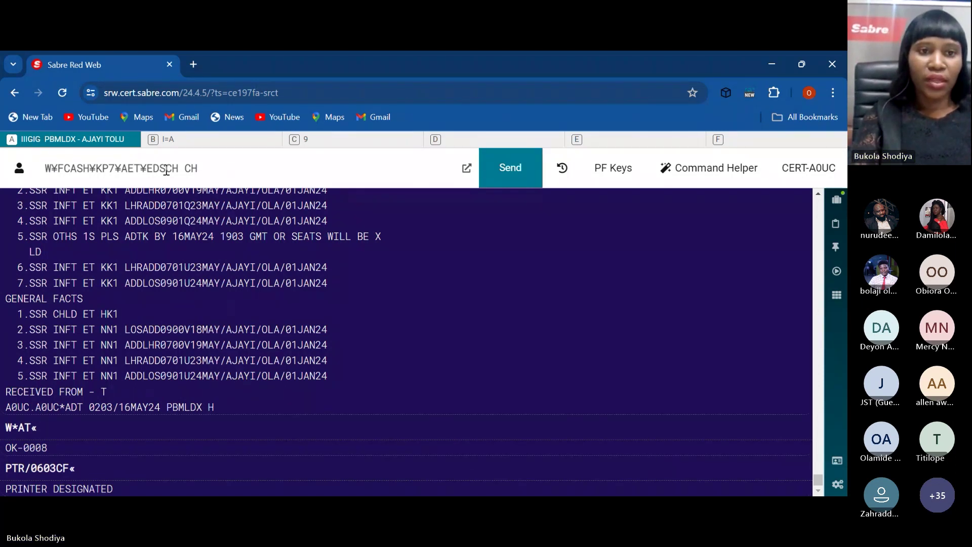
key("BackSpace")
key("BackSpace")
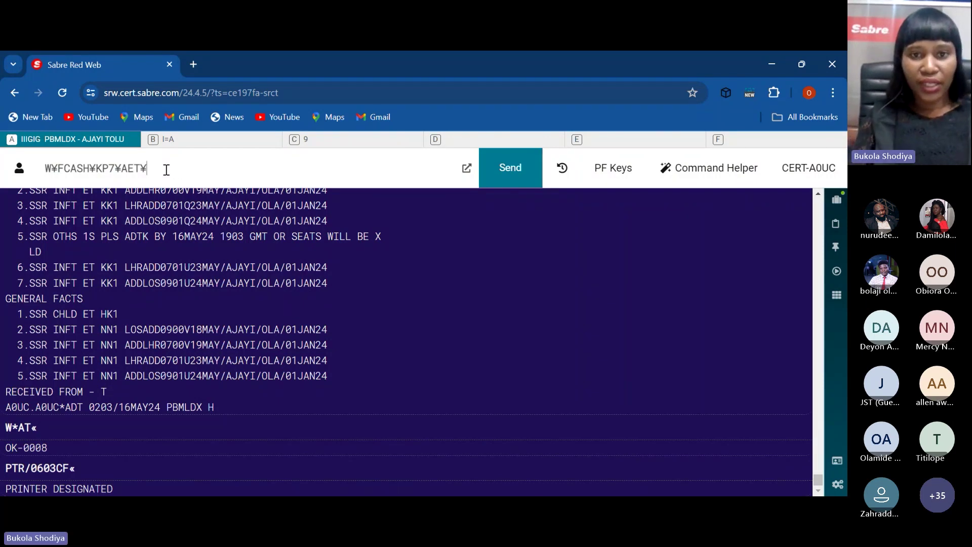
Step: Strip the N1.1*N3.1 name selections so the entry reads W¥FCASH¥KP7¥AET
mouse_move(816, 476)
left_mouse_down()
mouse_move(815, 454)
mouse_move(817, 470)
left_mouse_up()
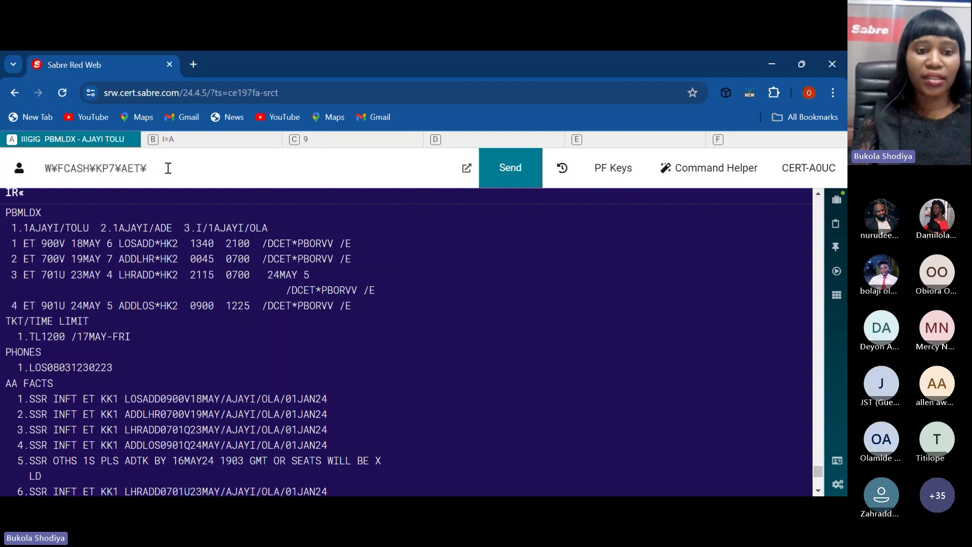
type("N1,")
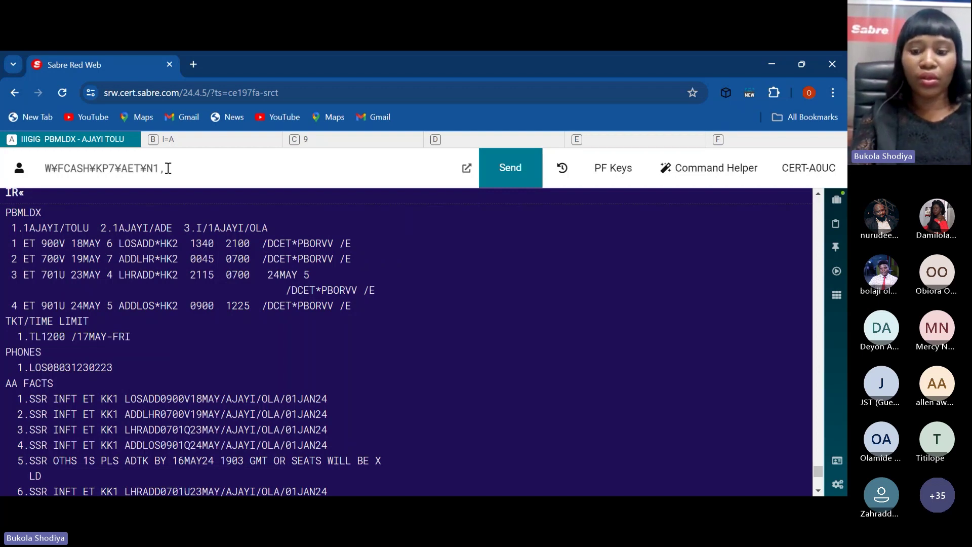
key("BackSpace")
type(".")
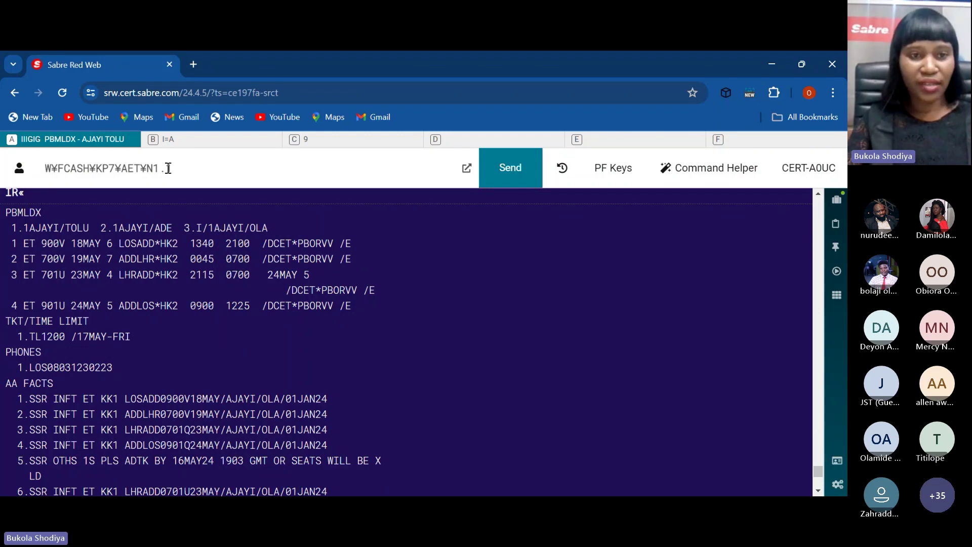
key("BackSpace")
key("BackSpace")
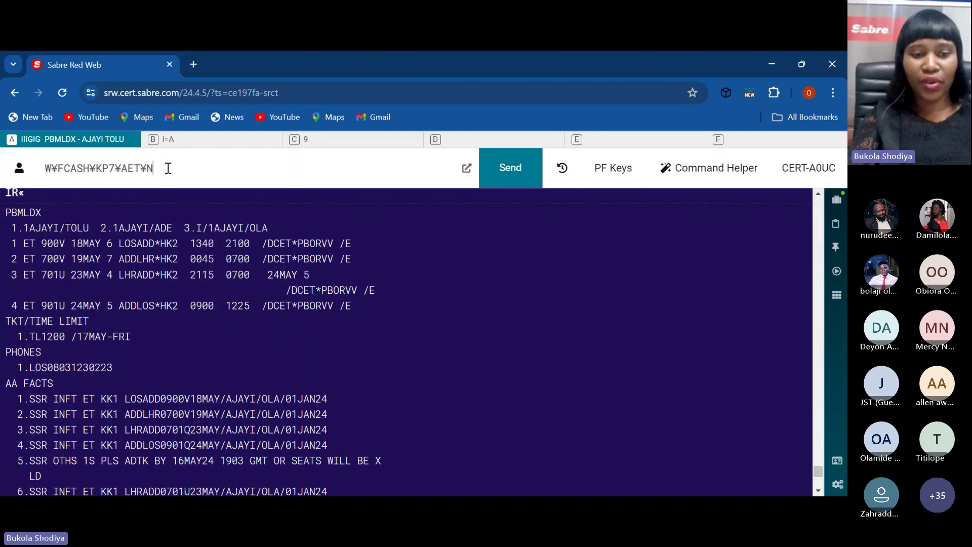
type("1")
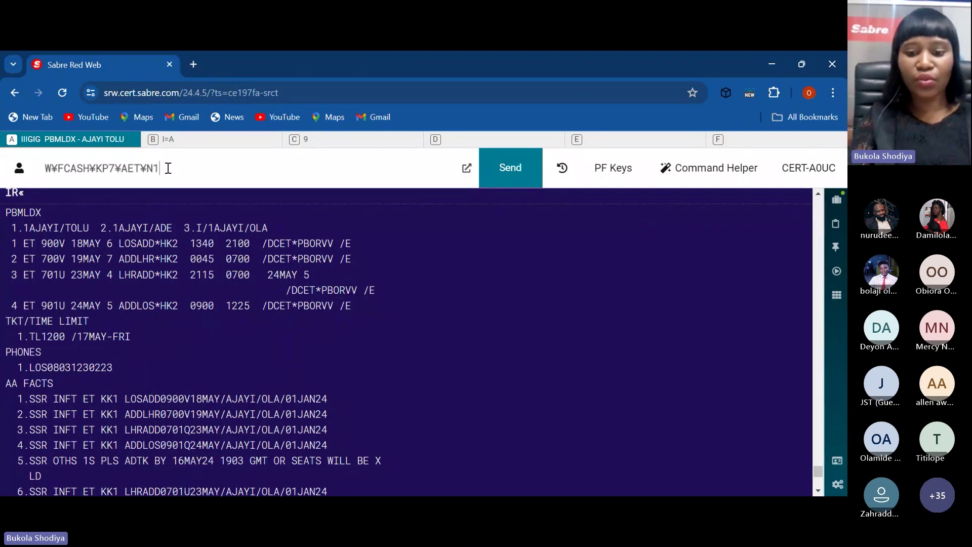
type(".1")
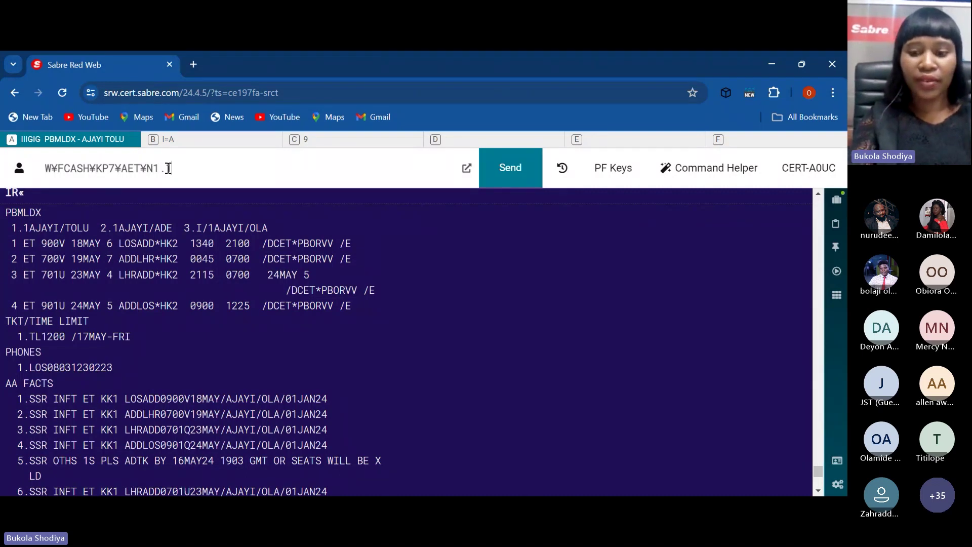
type("*")
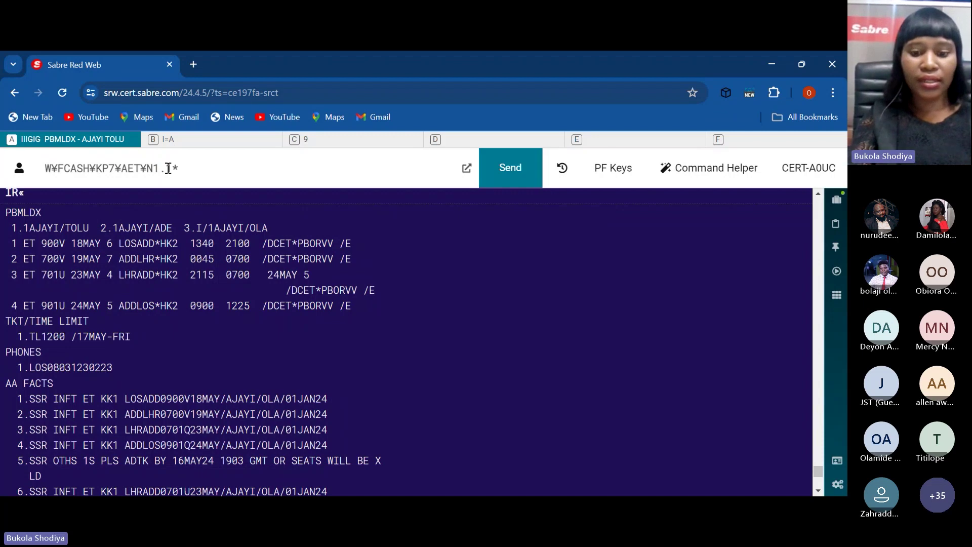
type("N3.1")
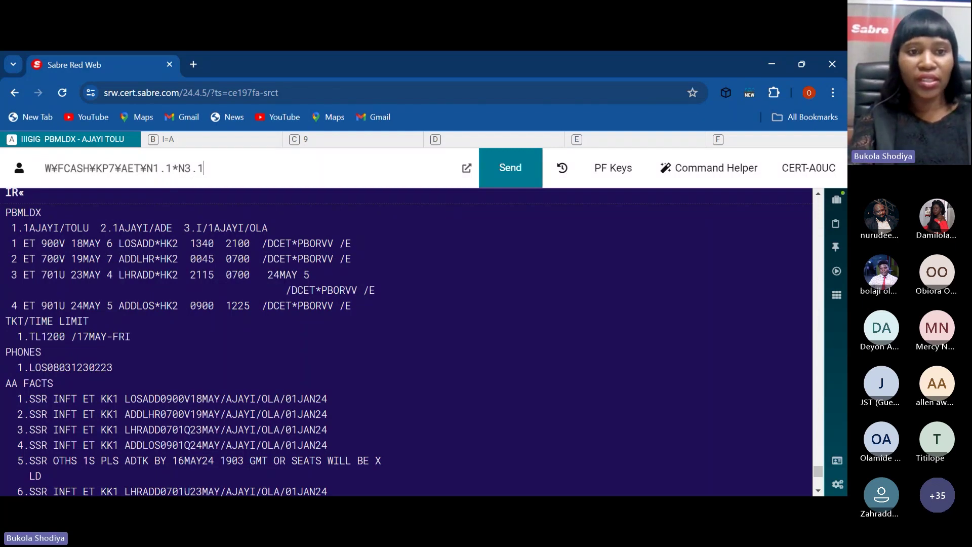
key("BackSpace")
key("BackSpace")
key("BackSpace")
key("BackSpace")
key("BackSpace")
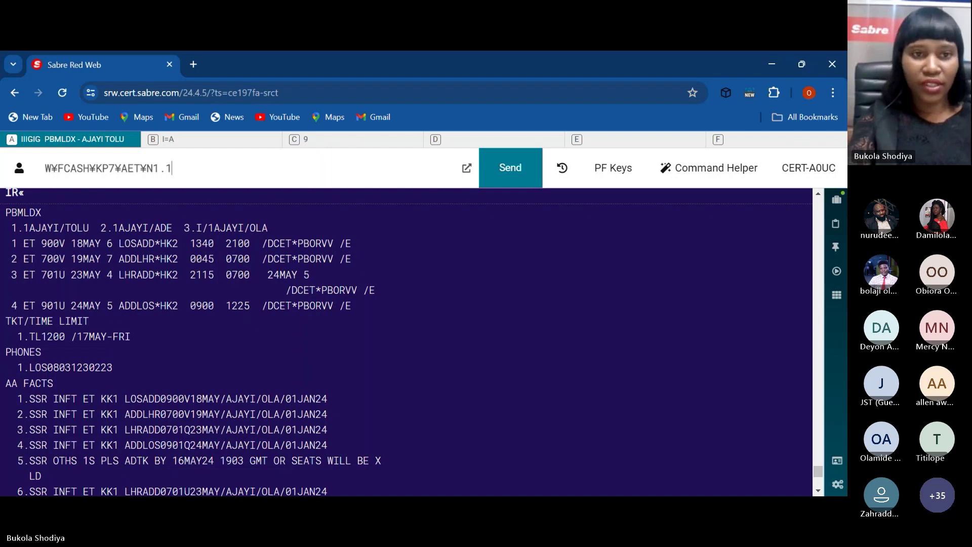
key("BackSpace")
key("BackSpace")
key("BackSpace")
key("BackSpace")
key("BackSpace")
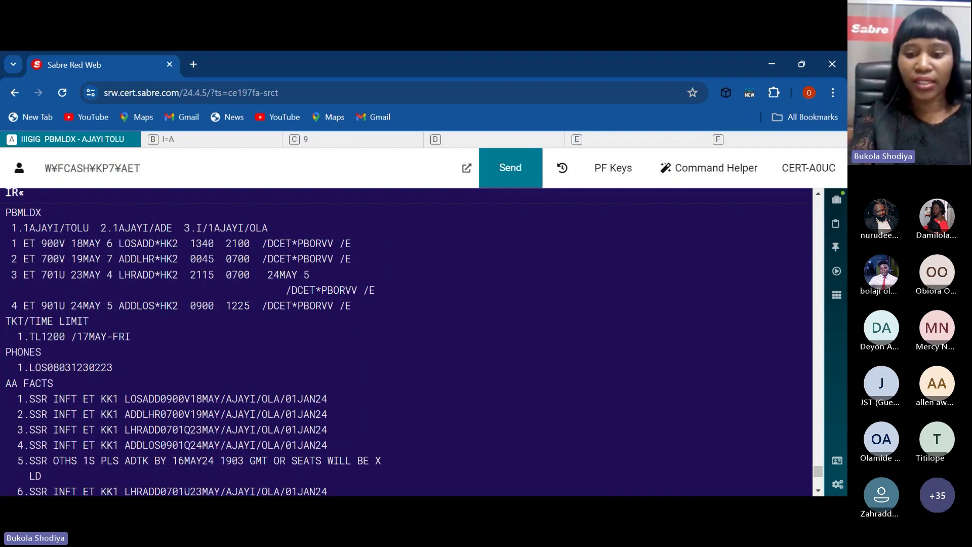
type("¥")
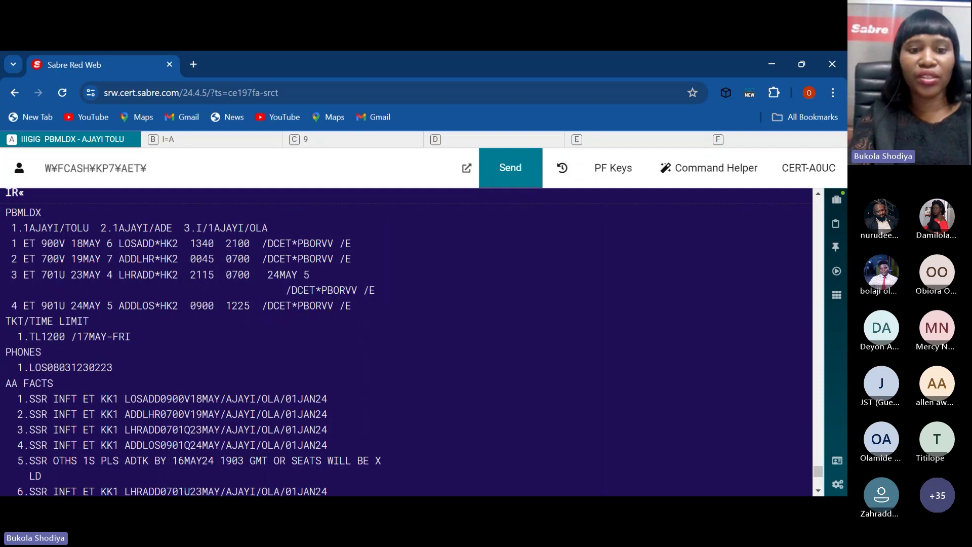
type("MUS")
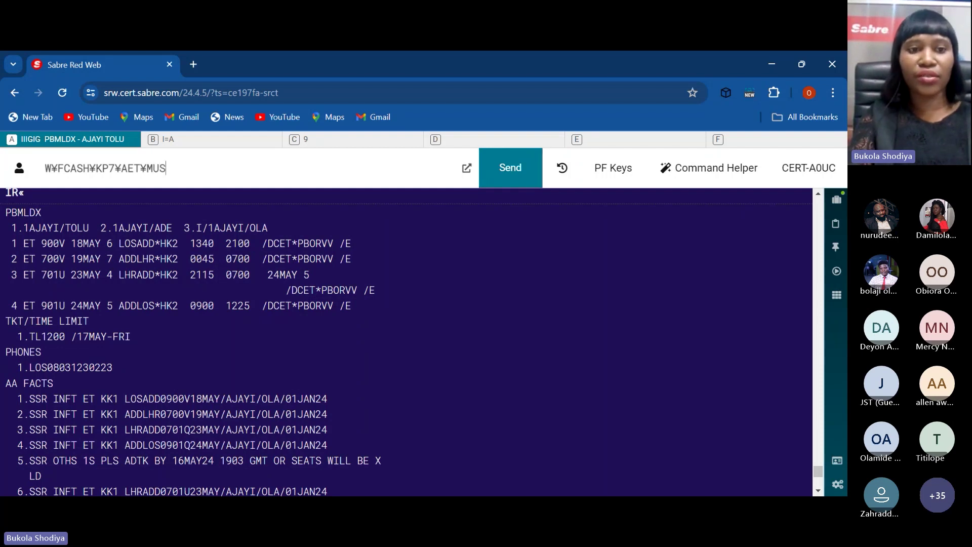
type("D")
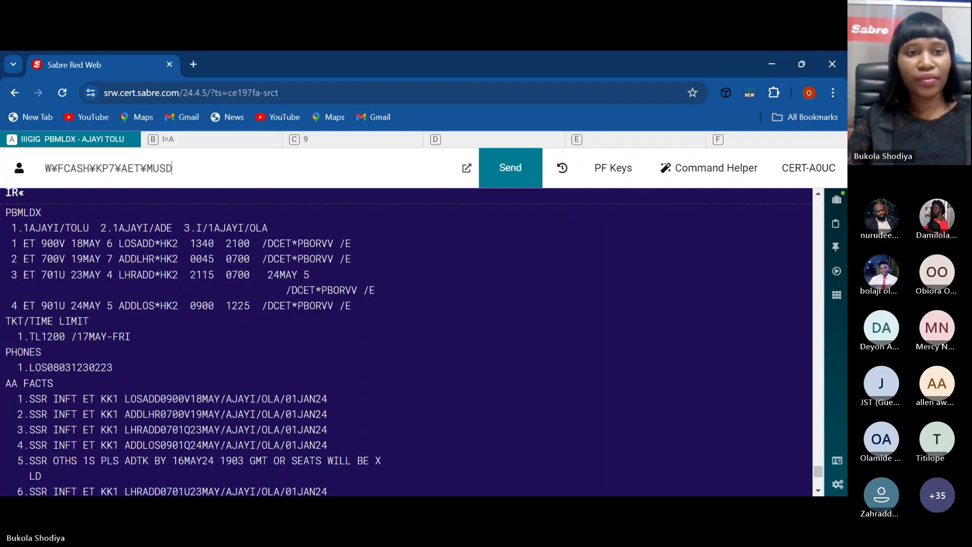
key("BackSpace")
key("BackSpace")
key("BackSpace")
type("CAD")
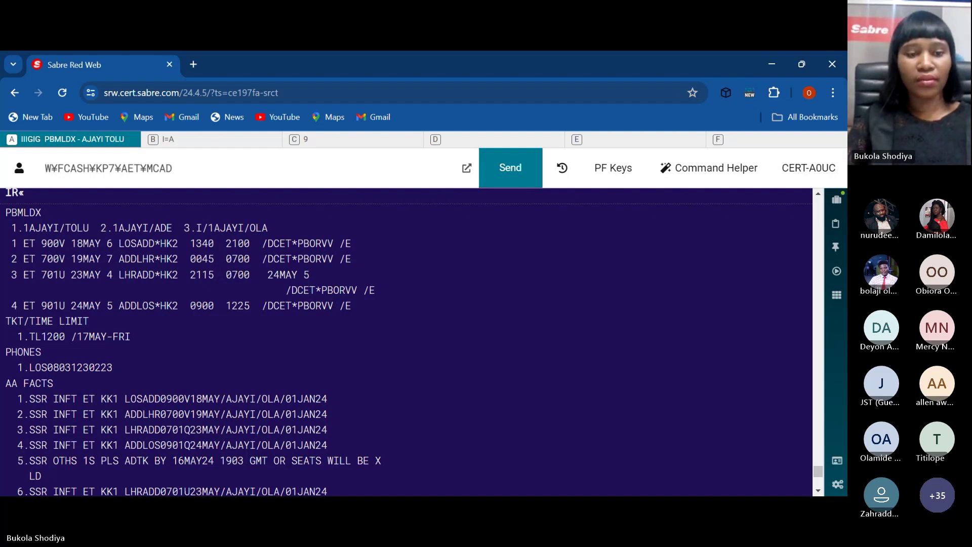
key("BackSpace")
key("BackSpace")
key("BackSpace")
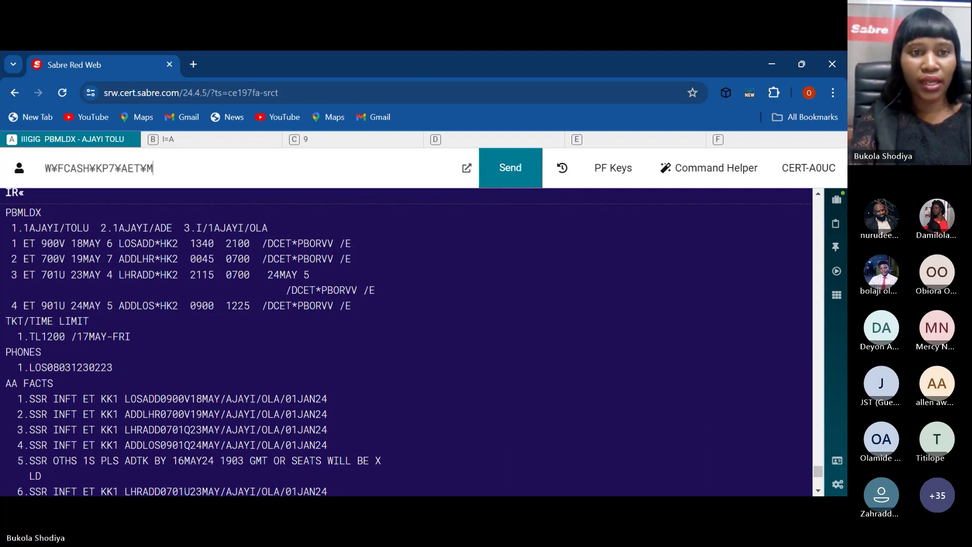
key("BackSpace")
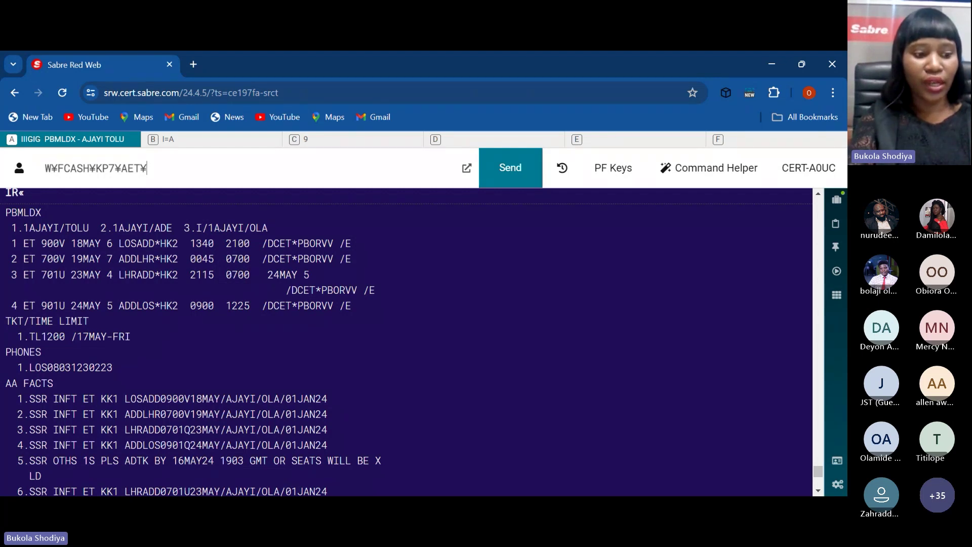
key("BackSpace")
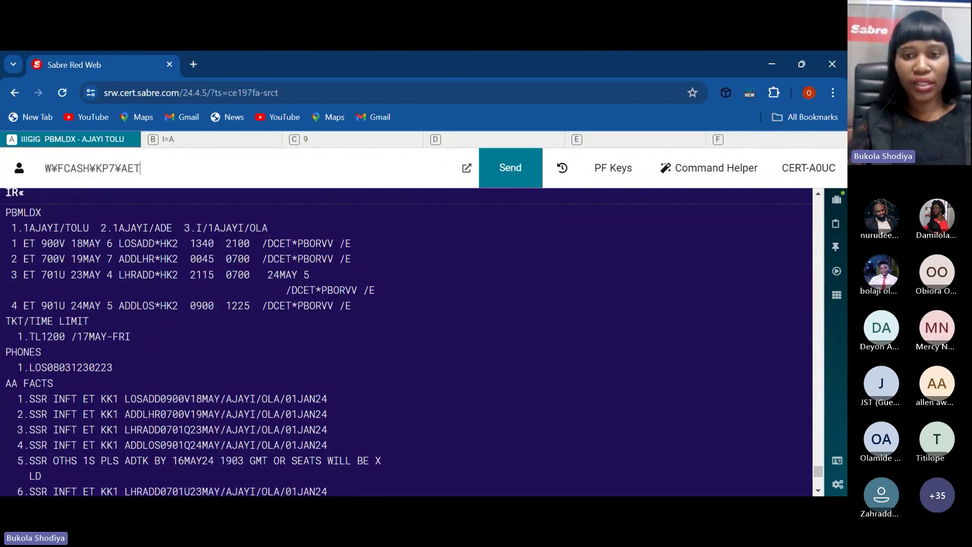
left_click(664, 361)
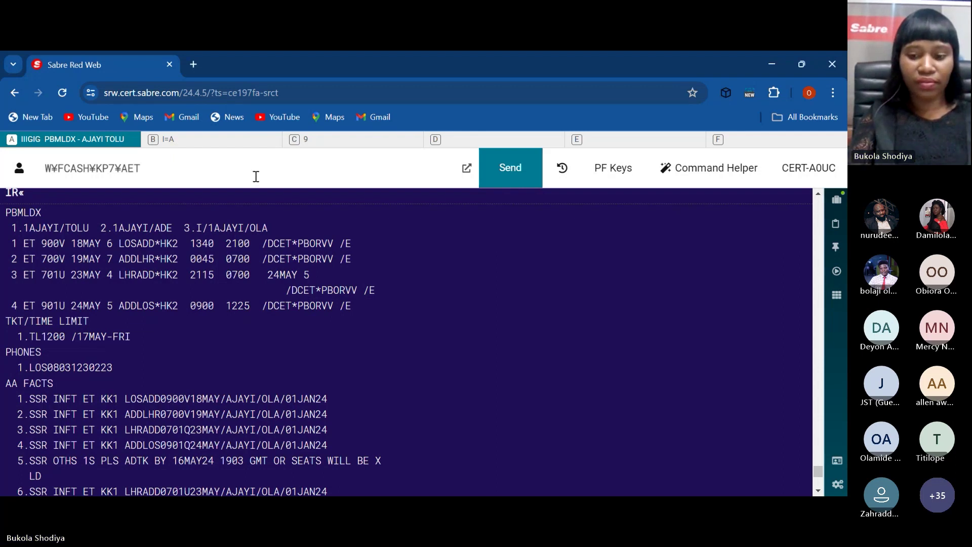
key("Return")
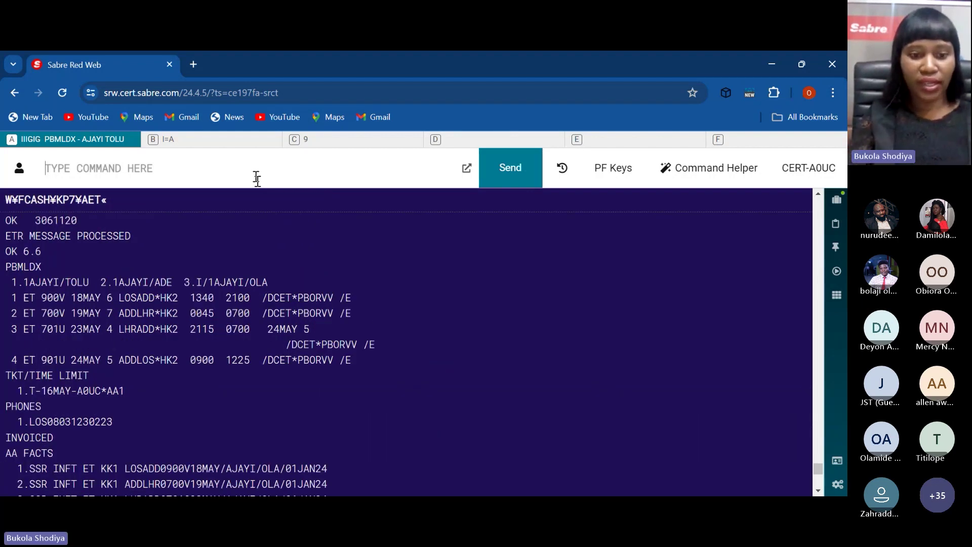
type("ETR")
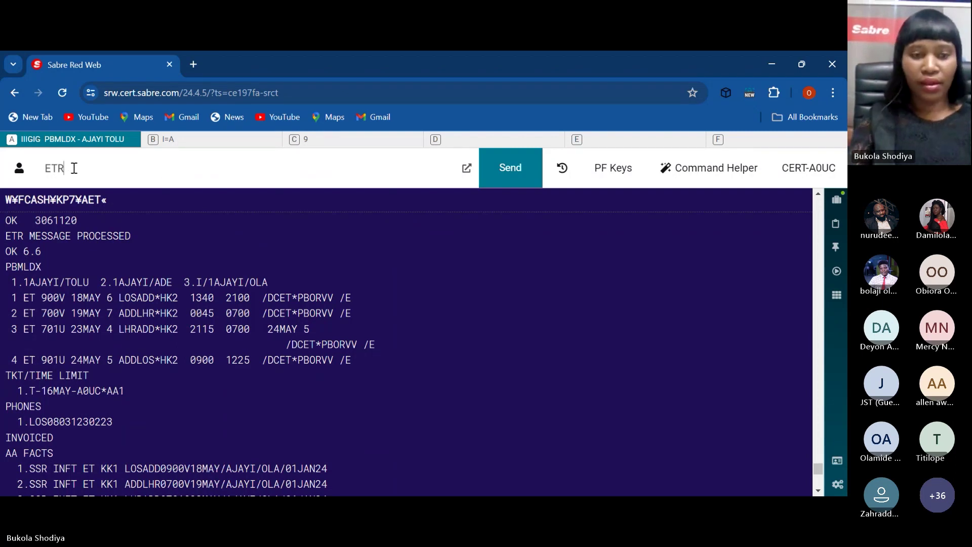
key("Return")
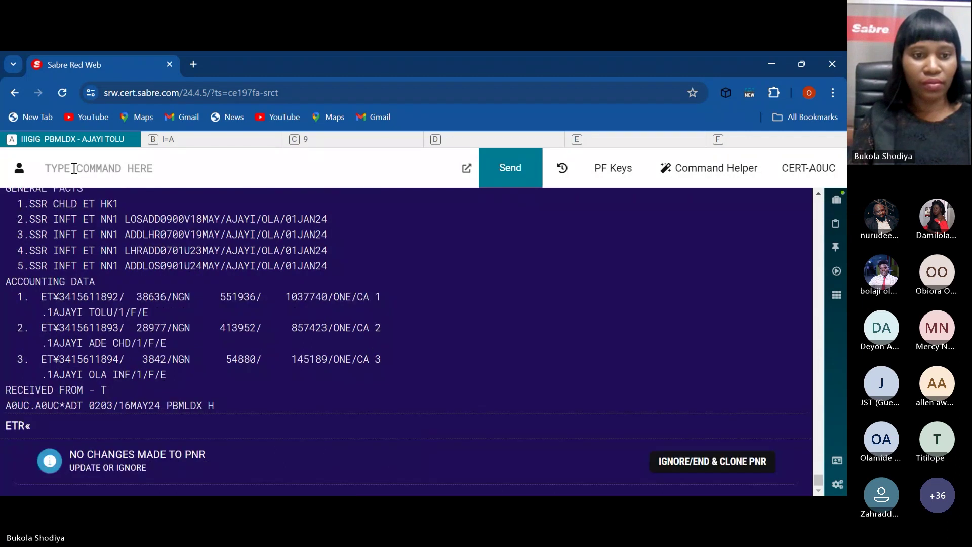
type("IR")
key("Return")
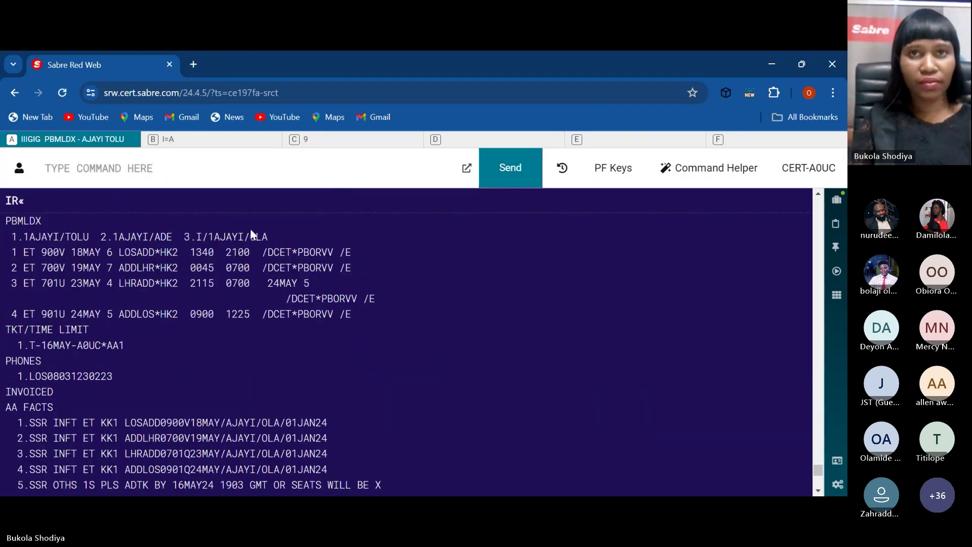
left_click_drag(817, 469, 815, 426)
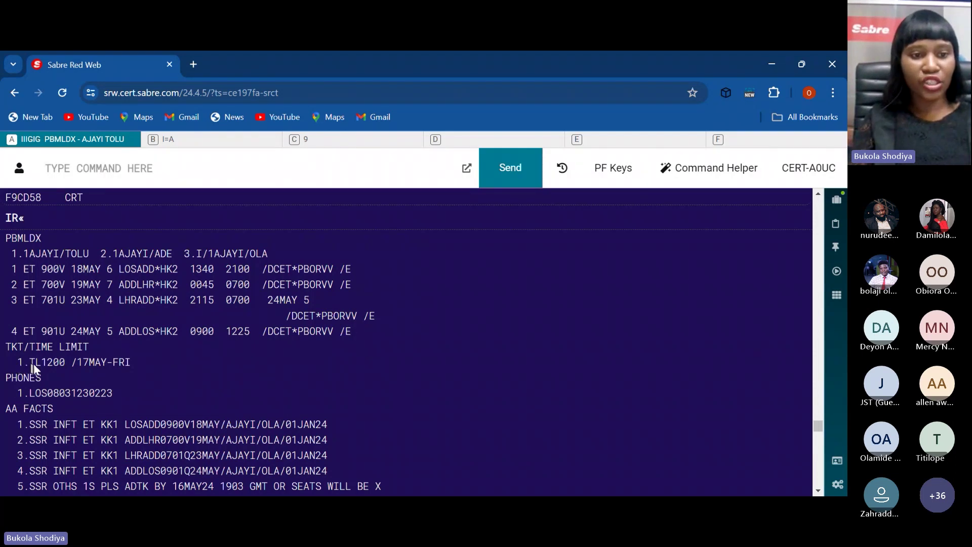
left_click_drag(26, 364, 130, 365)
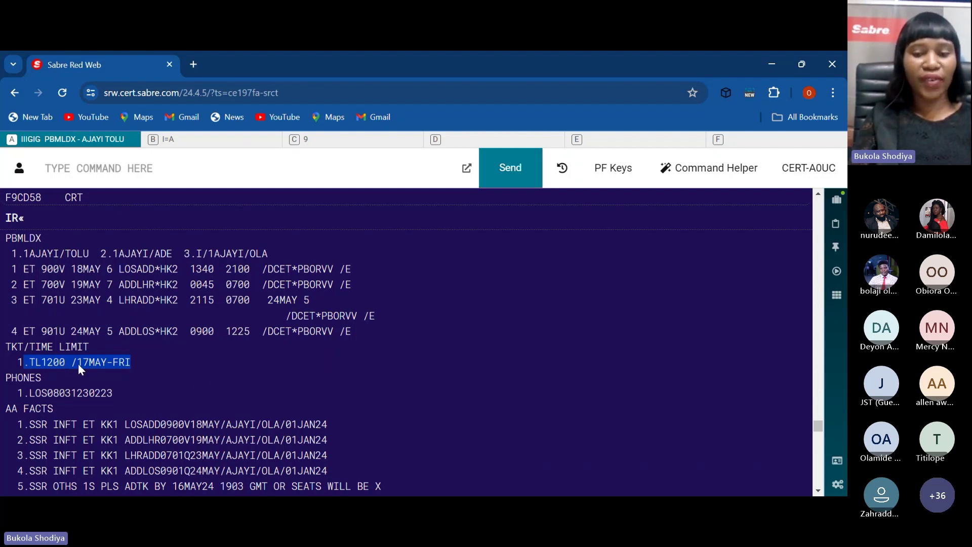
left_click_drag(816, 426, 819, 448)
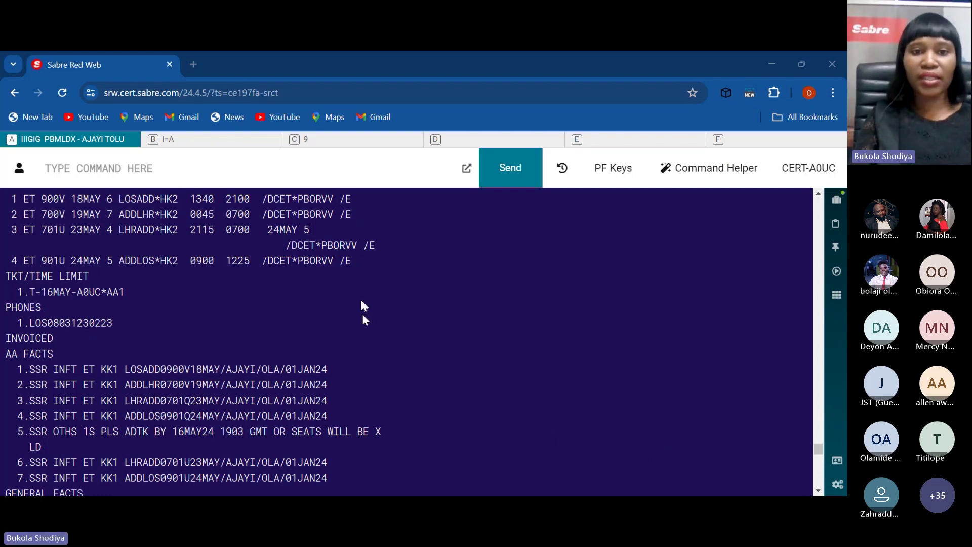
Step: Display the ticketing field with *T, listing three TE electronic tickets issued 16MAY
left_click(412, 178)
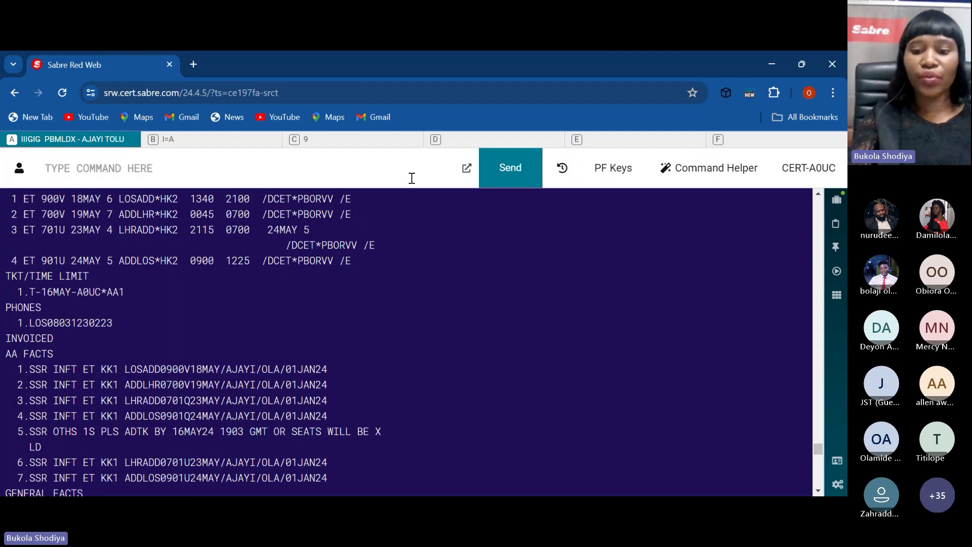
type("*T")
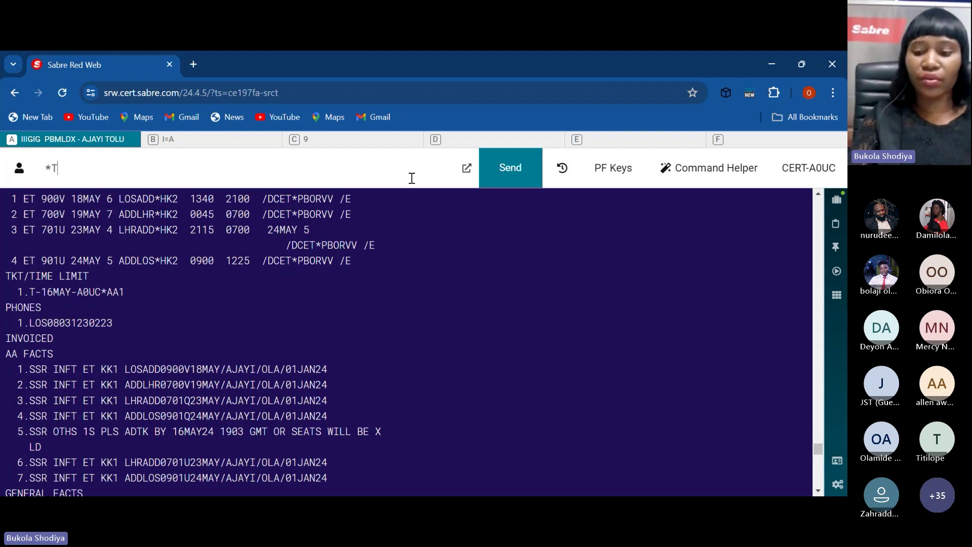
key("Return")
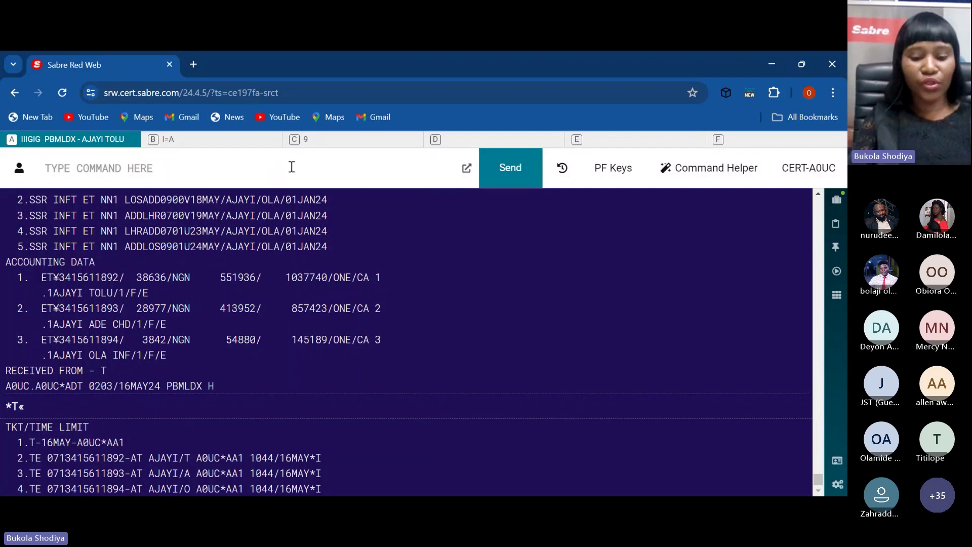
Step: Display the DQB* sales audit report and point out the child passenger's ticket number
type("DQB*")
key("Return")
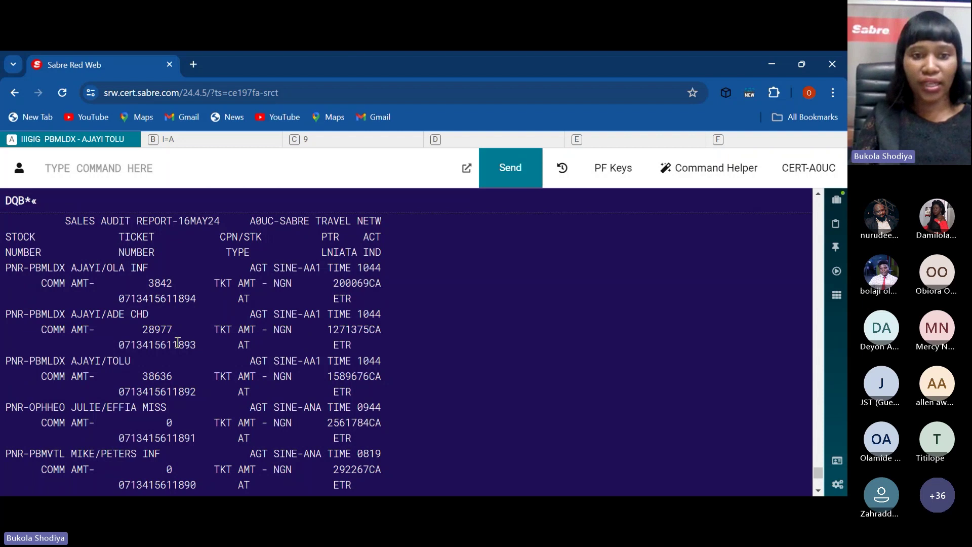
double_click(178, 343)
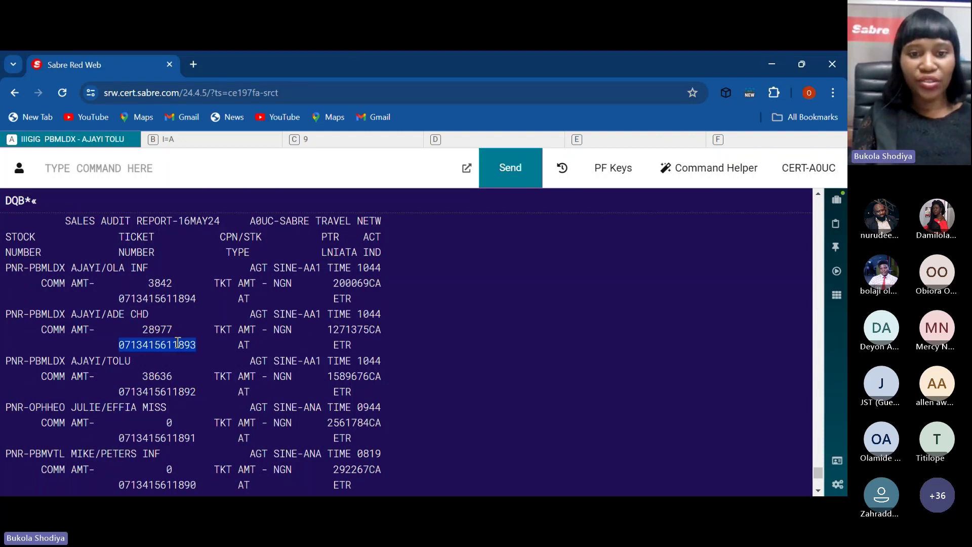
left_click(179, 344)
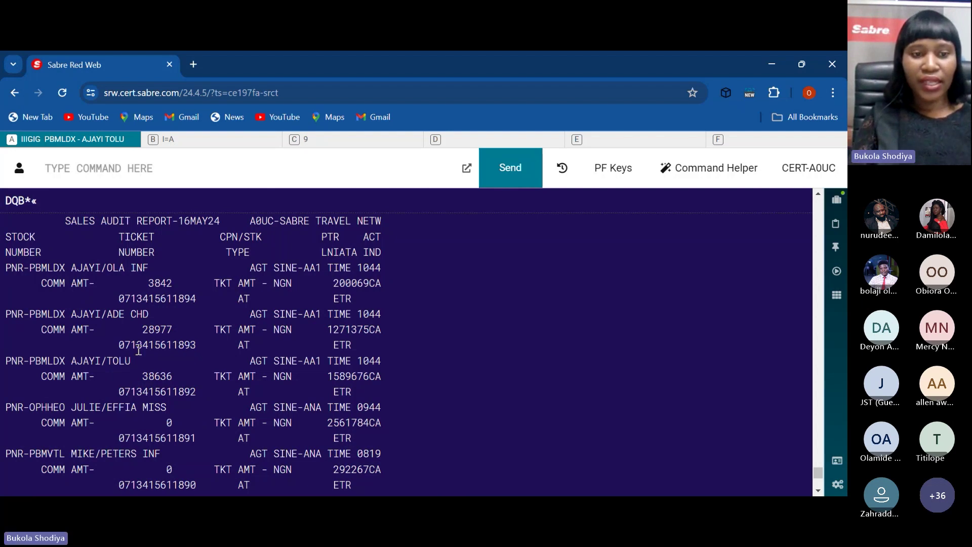
left_click(195, 180)
type("IR")
key("Return")
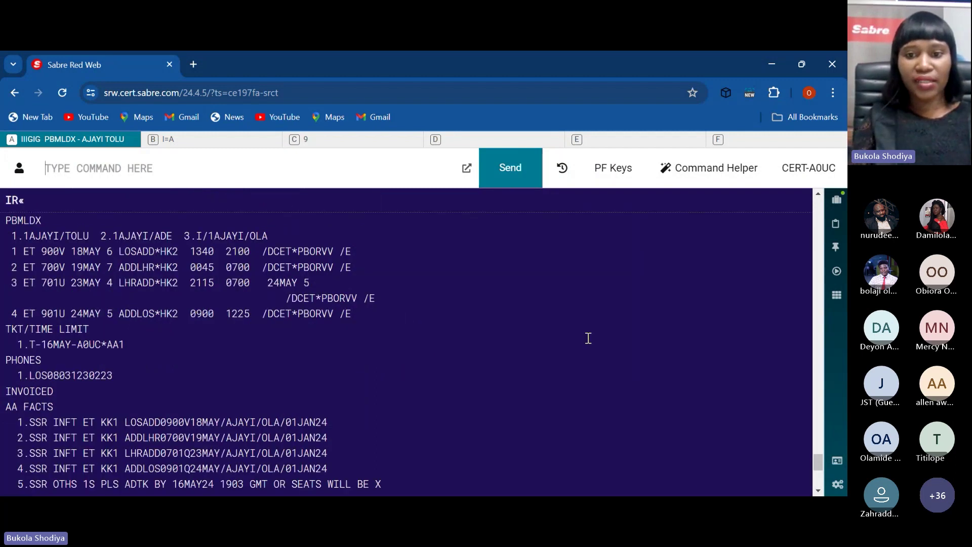
left_click(644, 366)
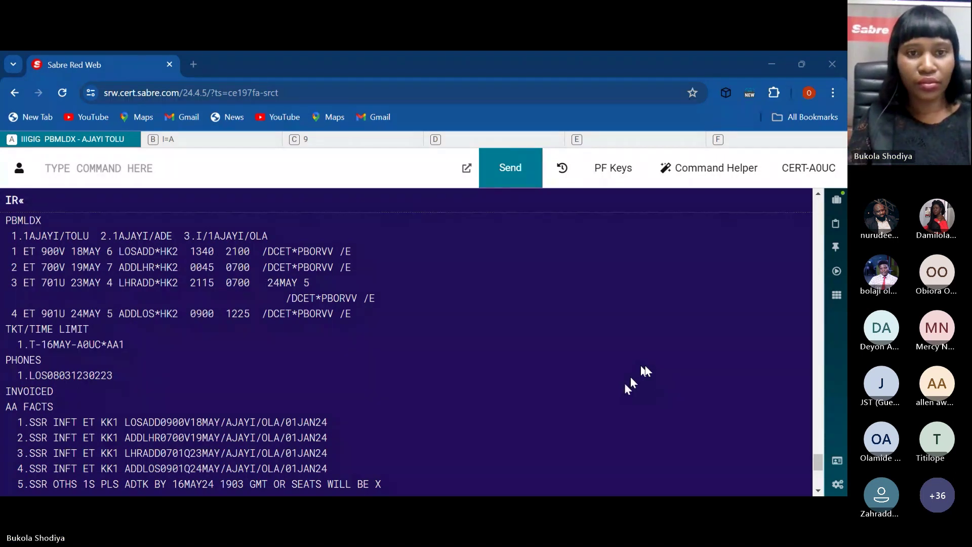
Step: Display the booking's ticketing field and ticket numbers with *T
left_click(307, 174)
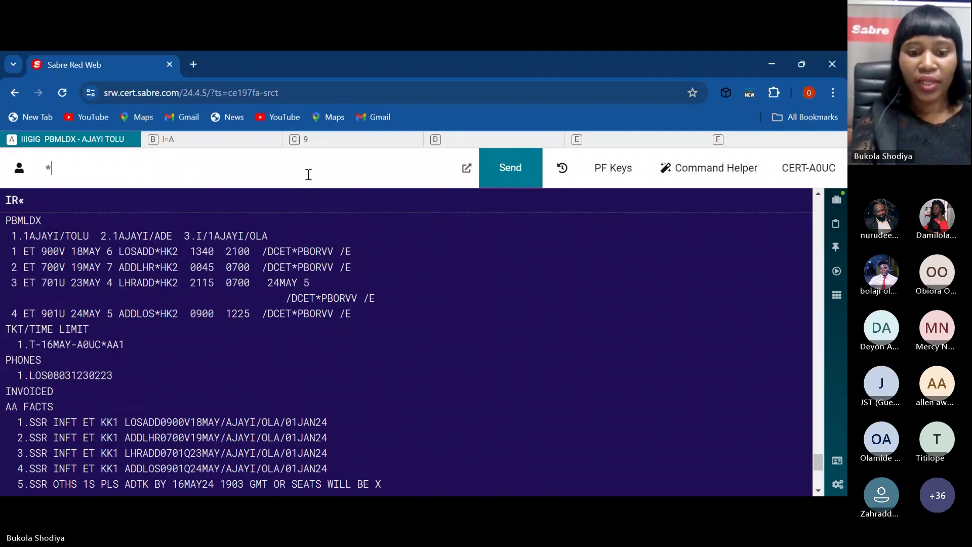
type("*T")
key("Return")
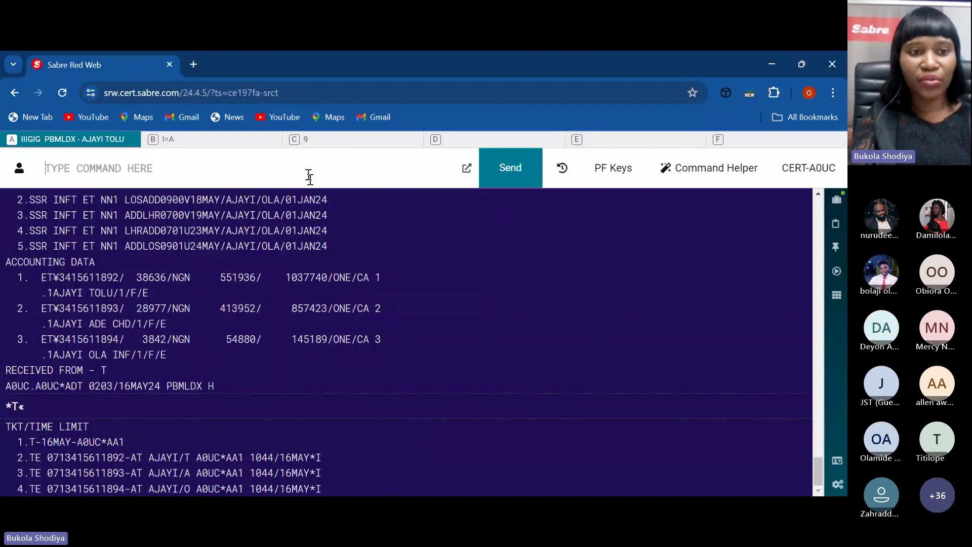
Step: Request the line 2 electronic ticket with WETR*2 twice, redisplaying the booking with IR after each refusal
type("W")
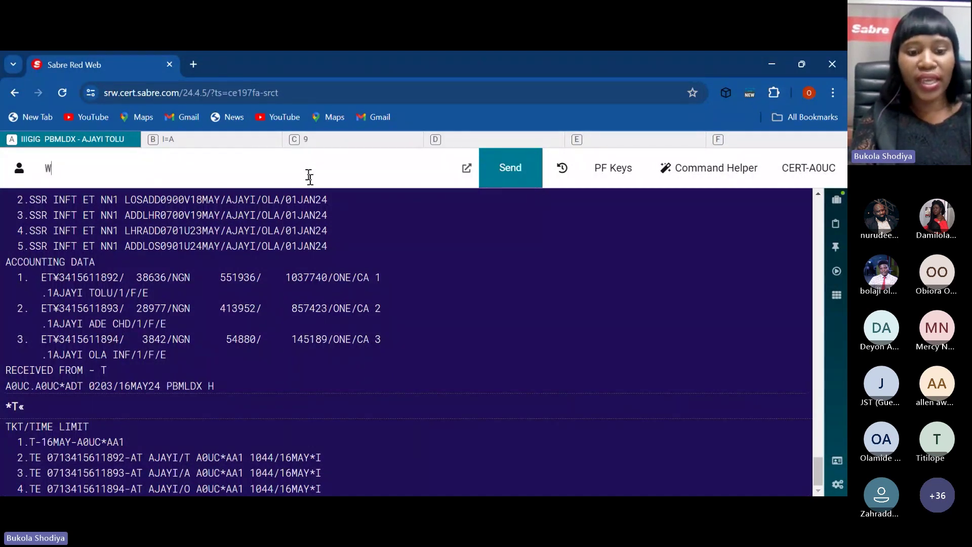
type("ETR*2")
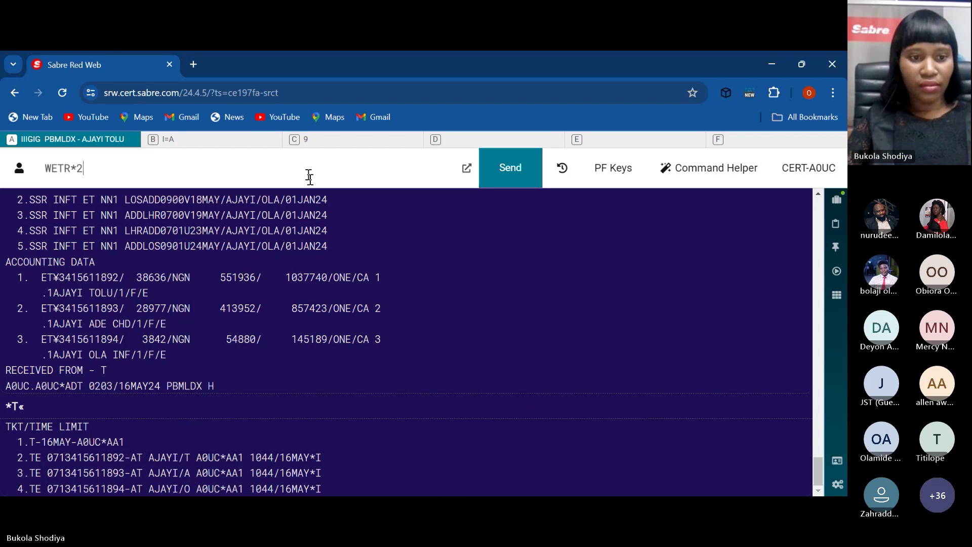
key("Return")
type("IR")
key("Return")
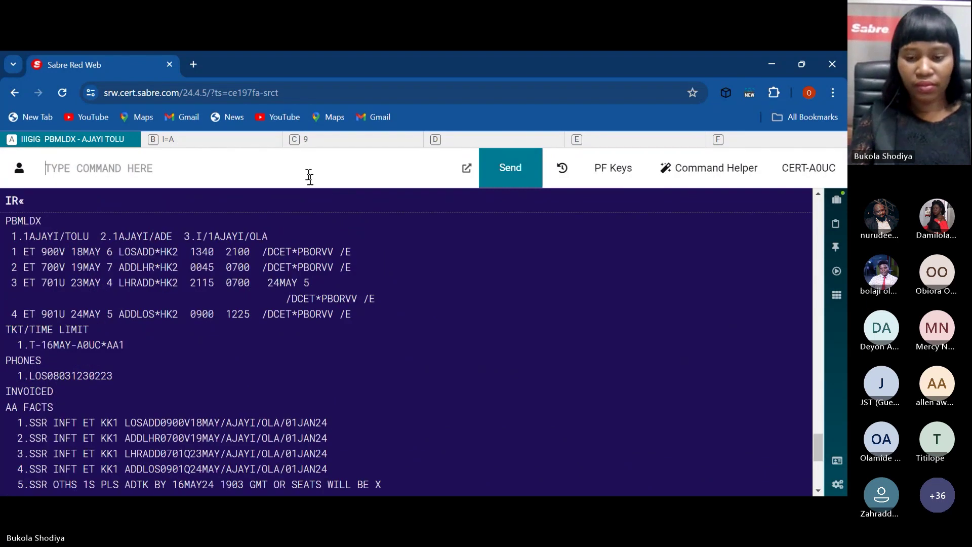
type("WETR*2")
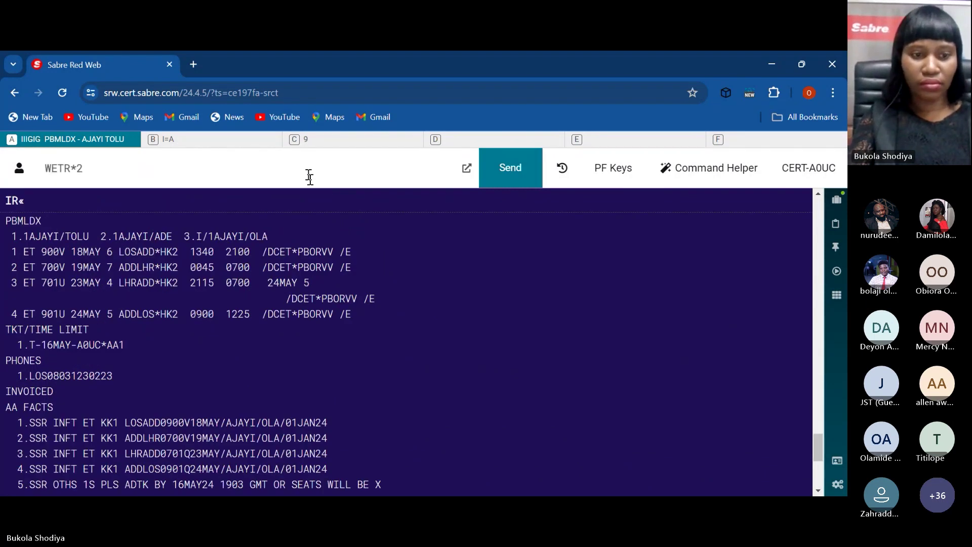
key("Return")
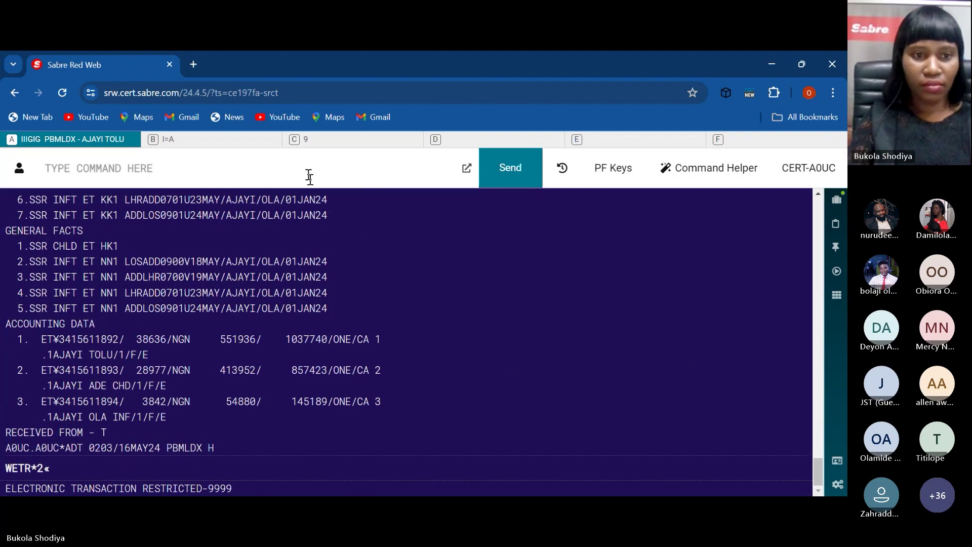
type("IR")
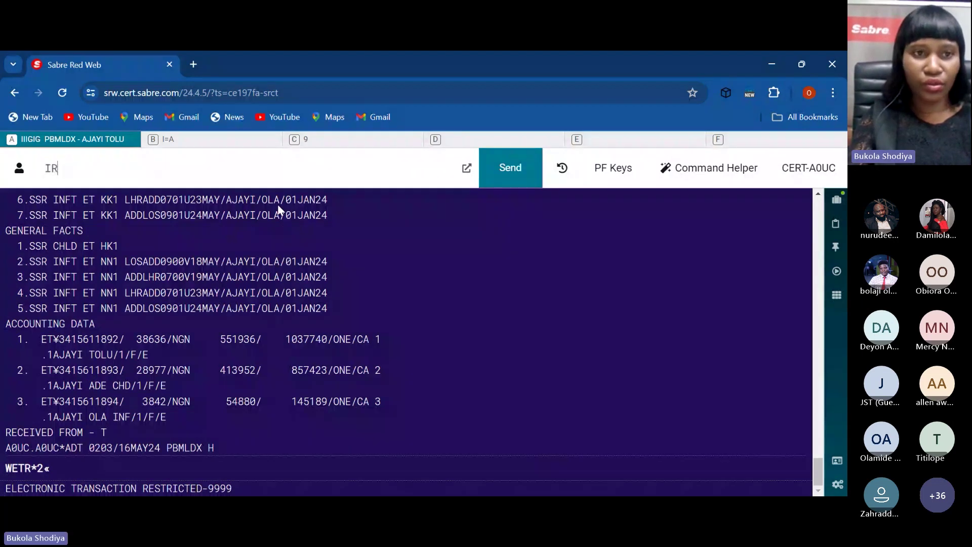
key("Return")
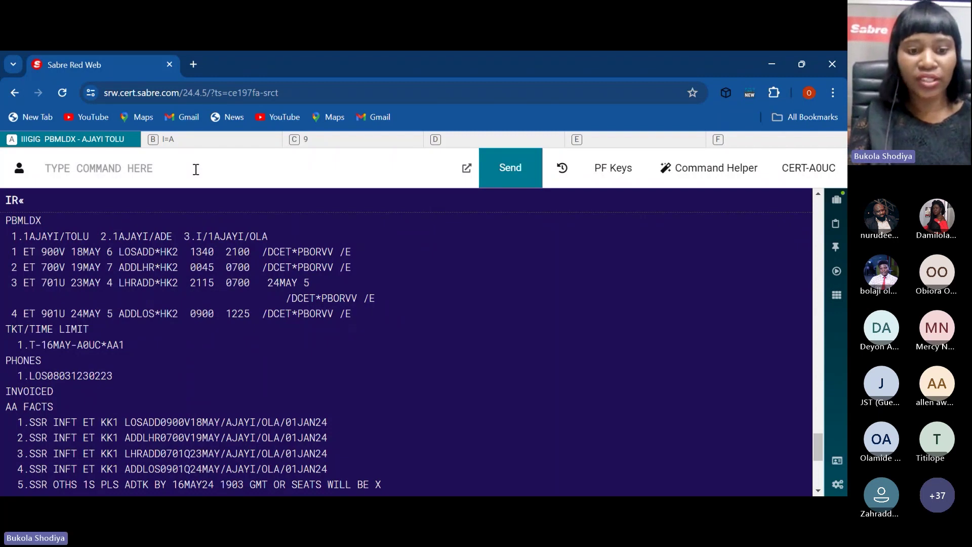
Step: Look up the first passenger's copied ticket number with WETR*T, which is refused as restricted
type("WETR*T")
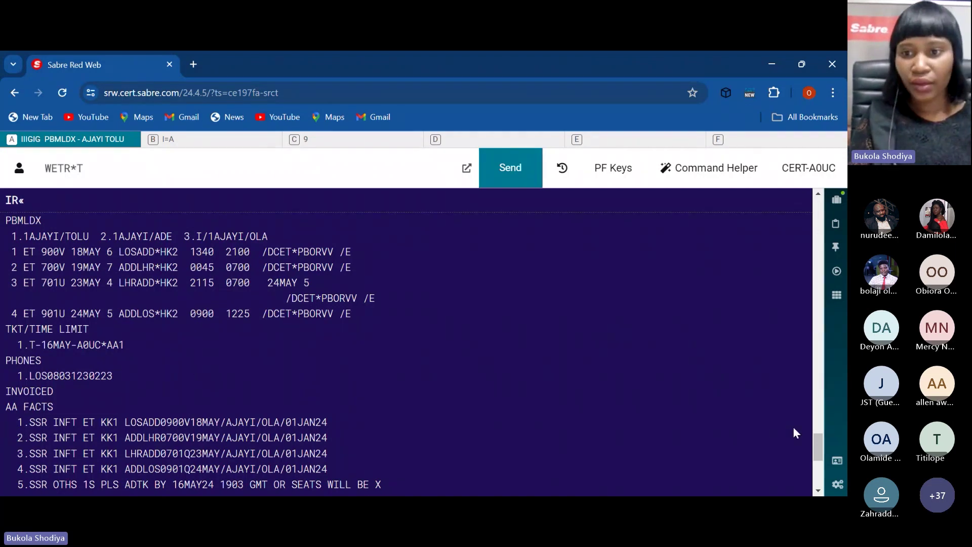
left_click_drag(818, 448, 813, 381)
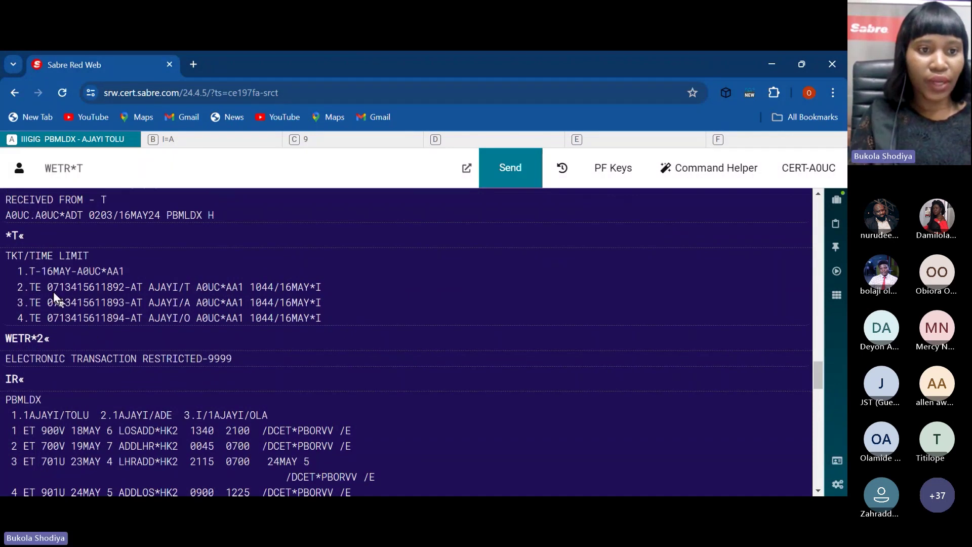
left_click_drag(48, 288, 125, 292)
key("ctrl+c")
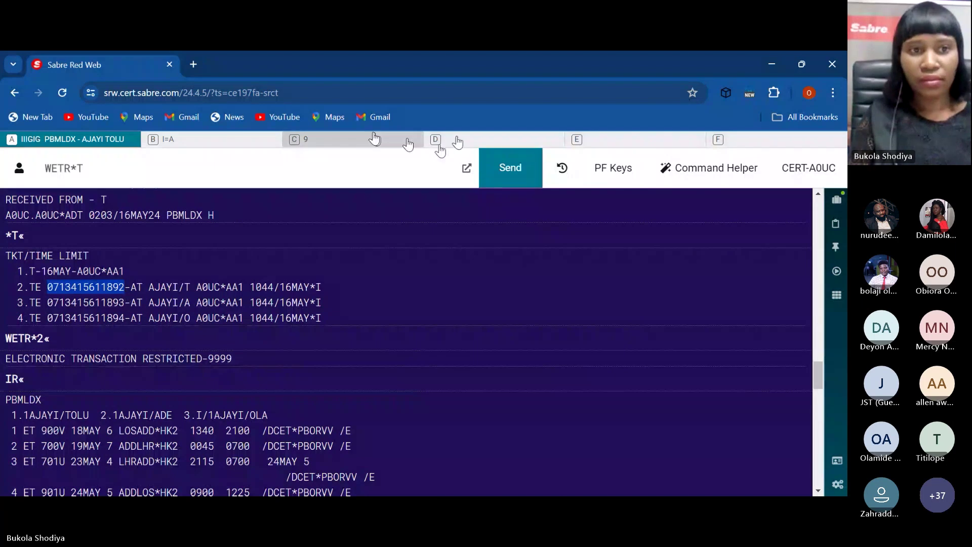
left_click(319, 159)
type("WETR*T")
key("ctrl+v")
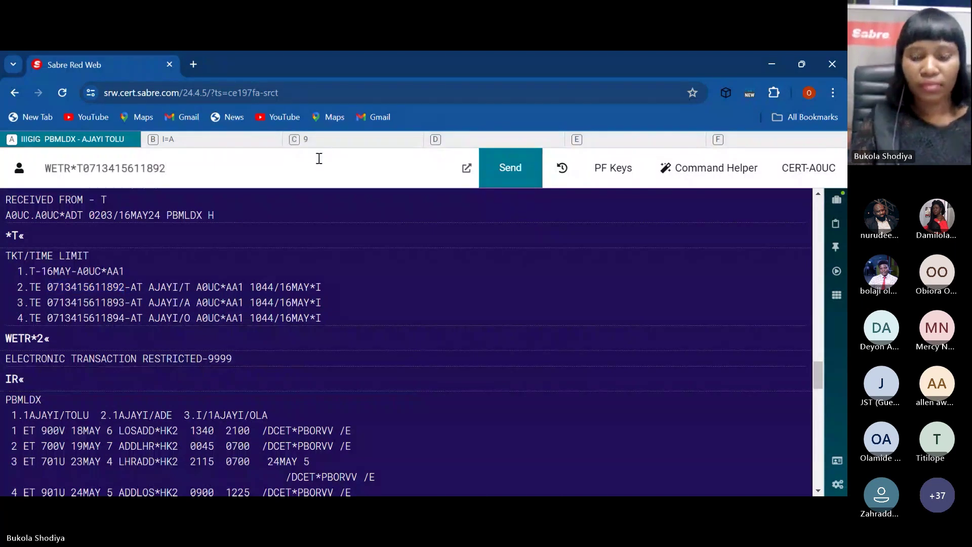
key("Return")
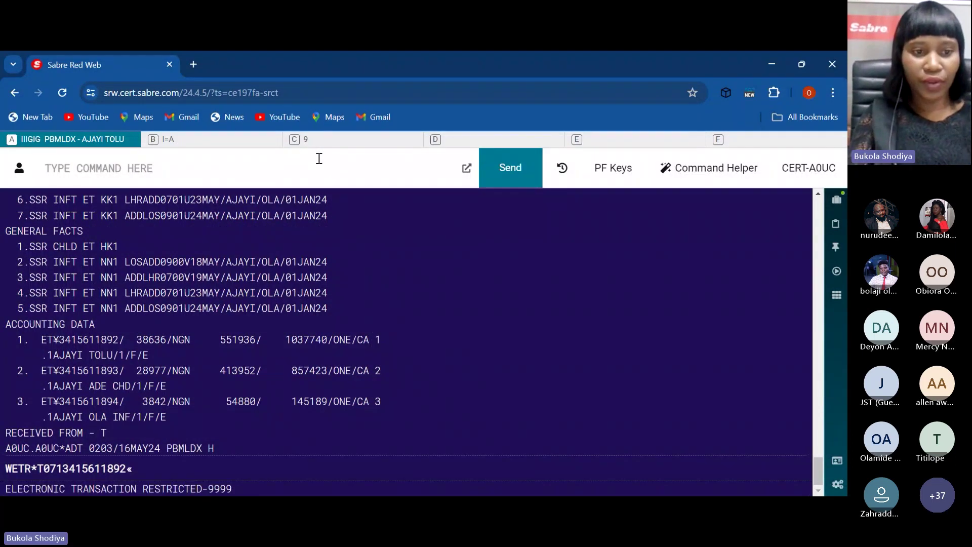
Step: Retry the same ticket number with WTDB*T, then redisplay the booking with IR
key("Up")
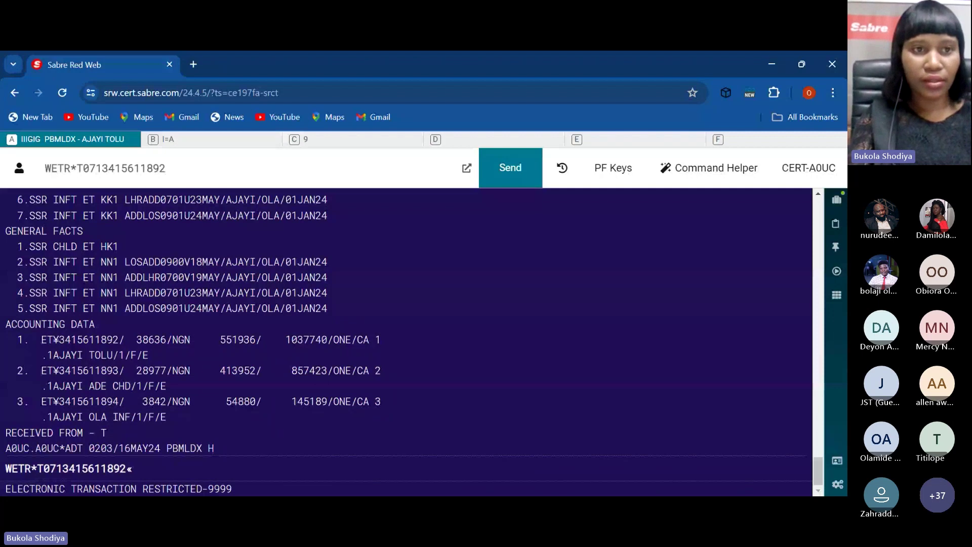
key("BackSpace")
key("BackSpace")
key("BackSpace")
type("TDB")
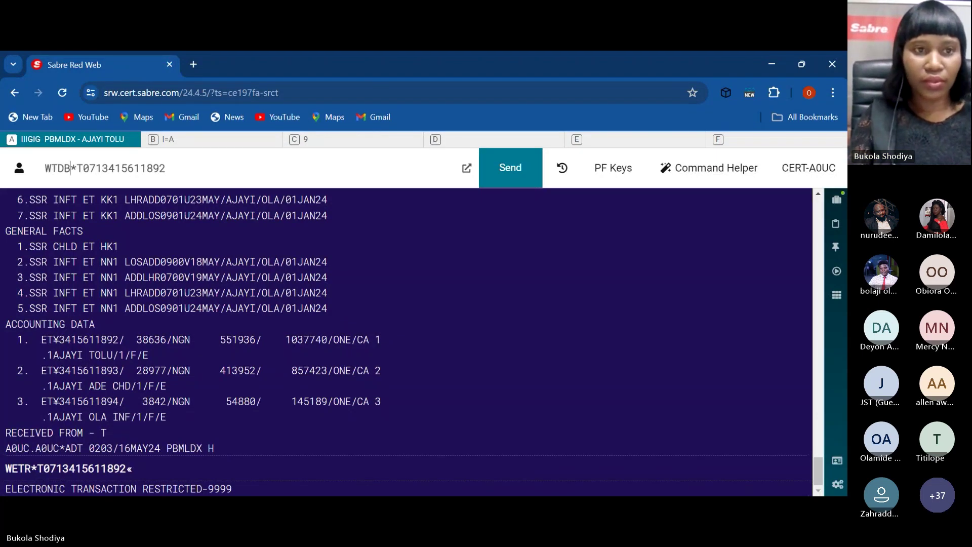
key("Return")
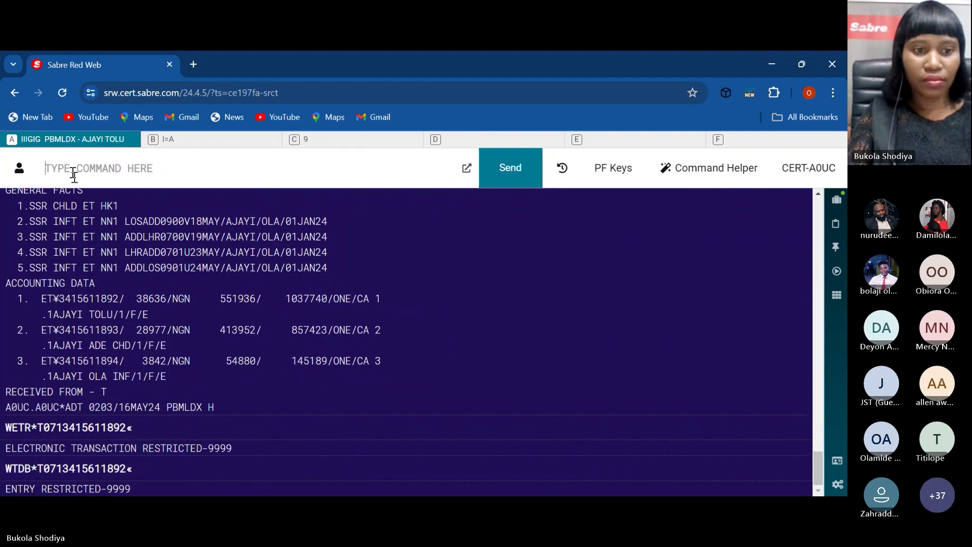
type("IR")
key("Return")
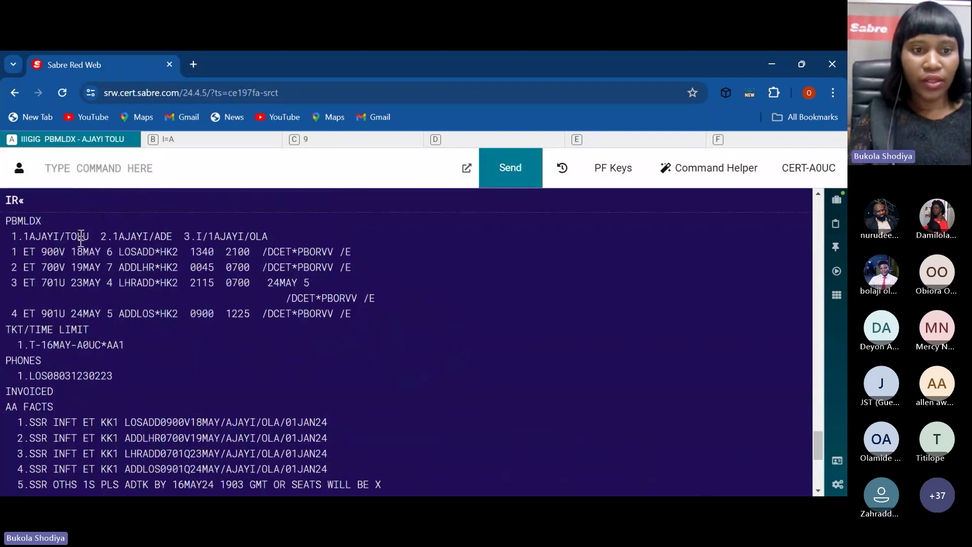
left_click(93, 175)
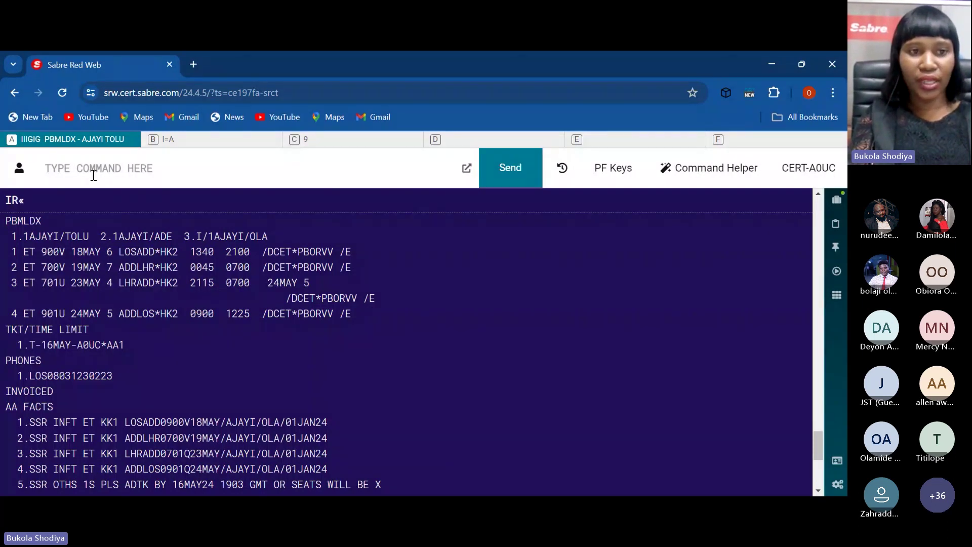
Step: Bring up the 16MAY24 DQB* report and highlight the infant's and child's ticket entries
type("DQB*")
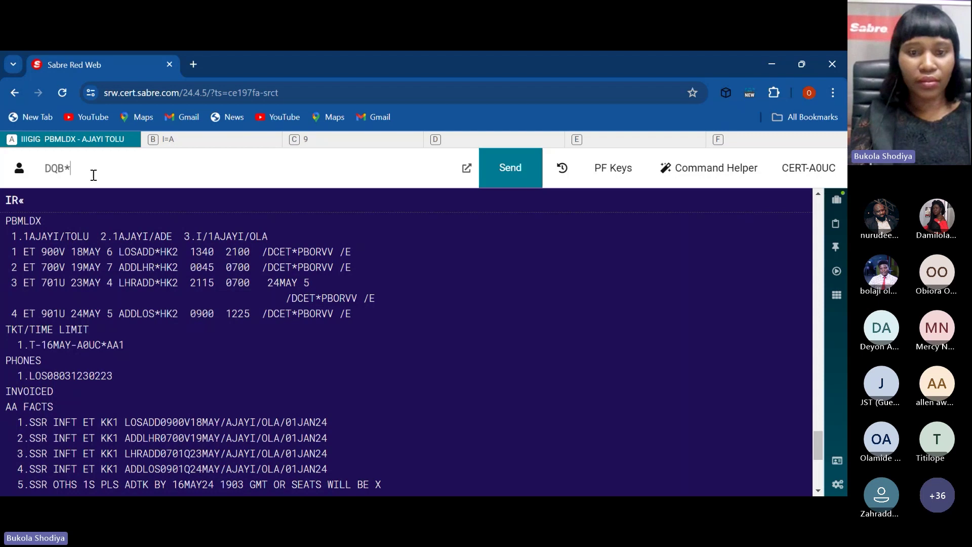
key("Return")
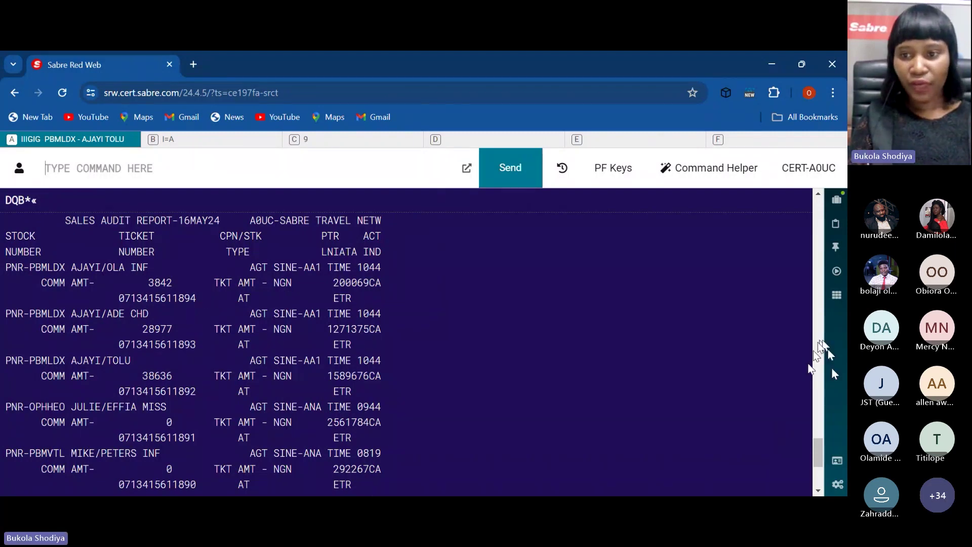
scroll(820, 452, "down", 4)
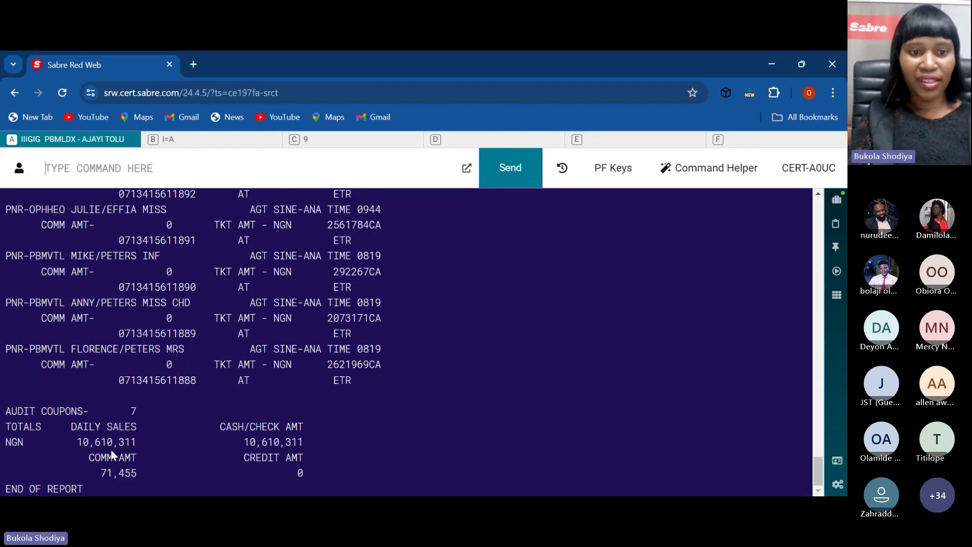
left_click_drag(819, 476, 816, 450)
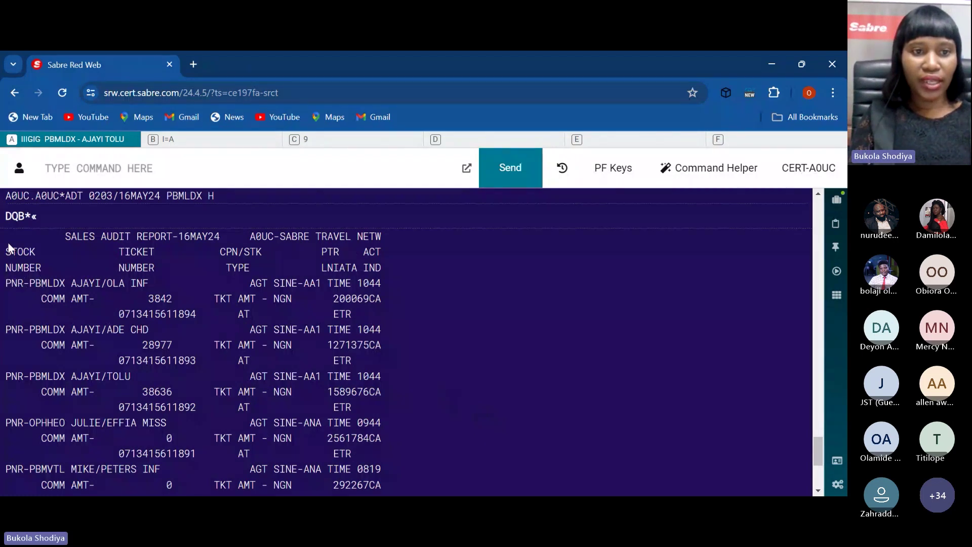
left_click_drag(8, 245, 58, 299)
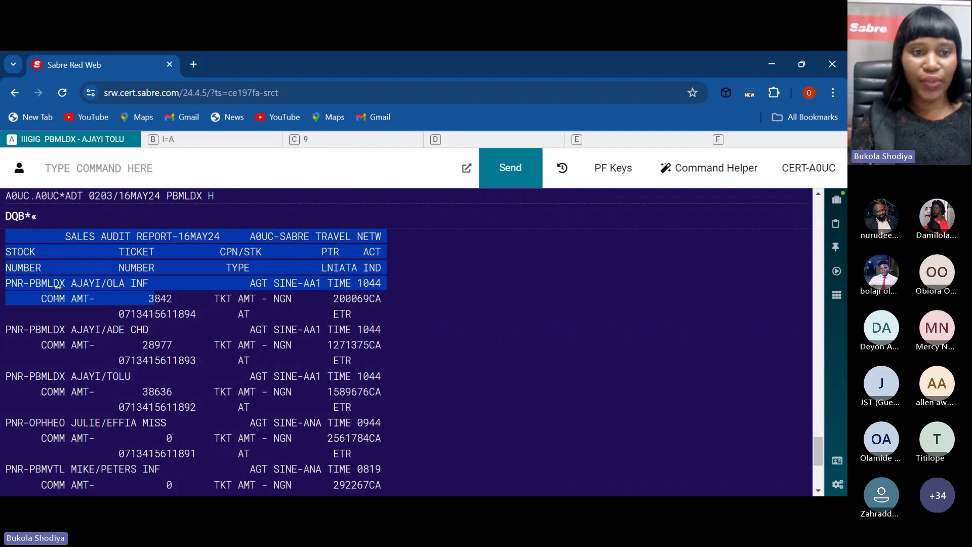
left_click(58, 299)
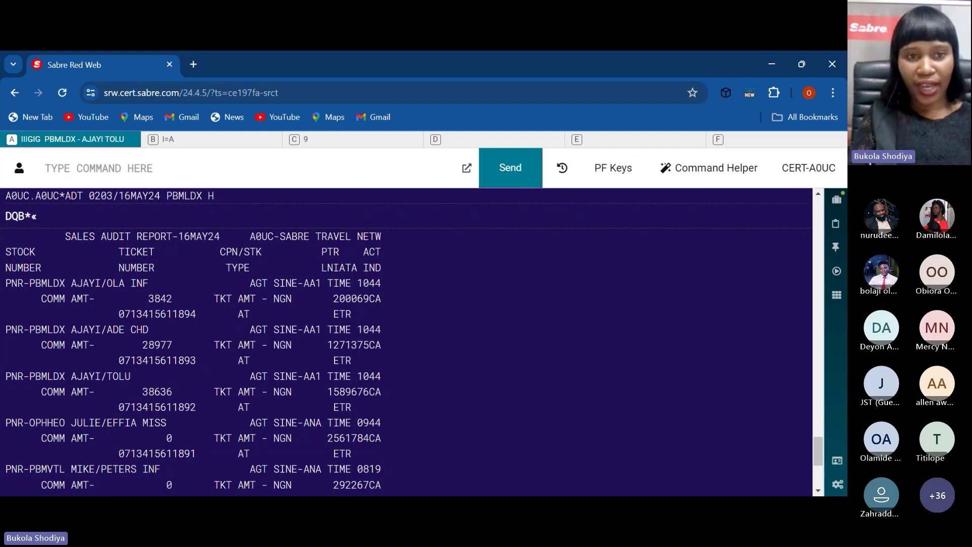
left_click_drag(377, 360, 5, 344)
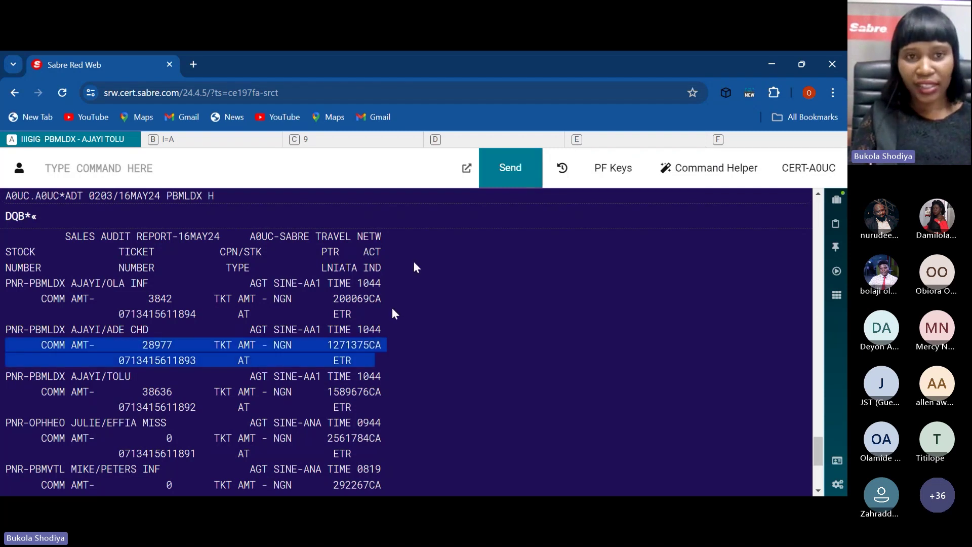
left_click(300, 168)
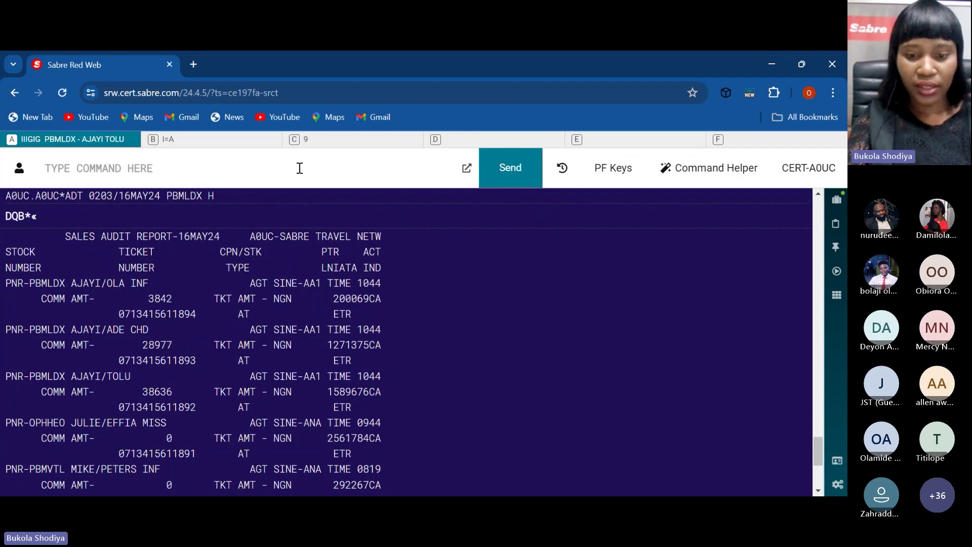
type("IR")
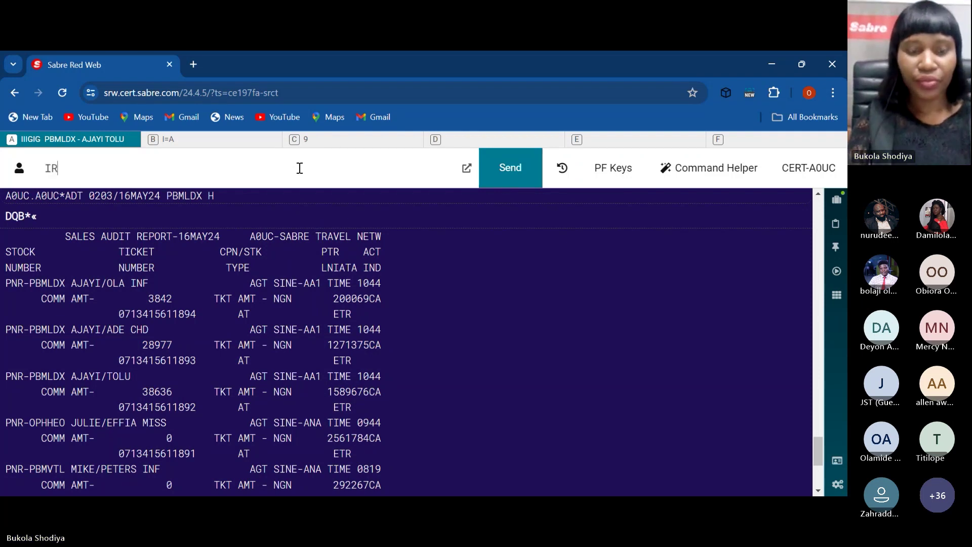
key("Return")
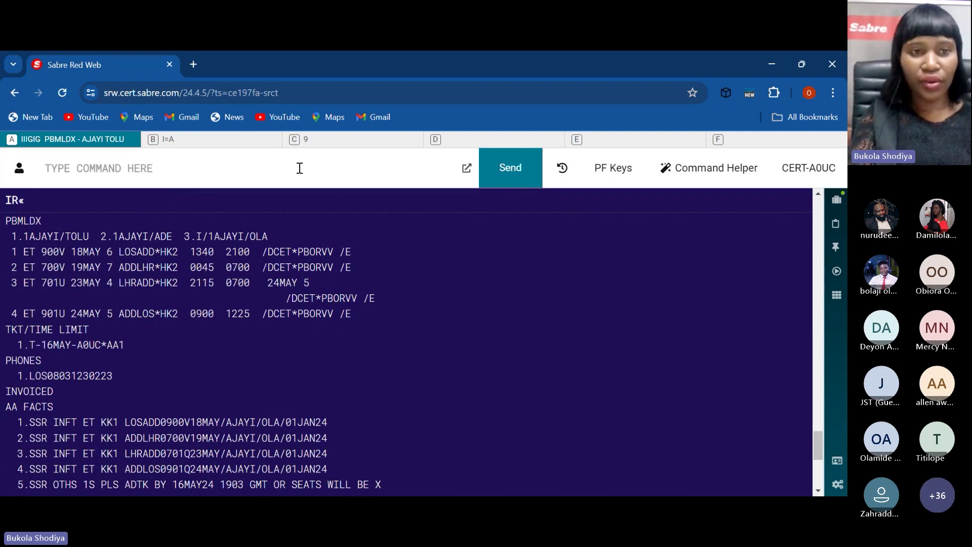
type("W")
key("BackSpace")
Step: Ignore the booking and request agency A0UC's TA ID record with W/TA*A0UC
type("I")
key("Return")
type("W")
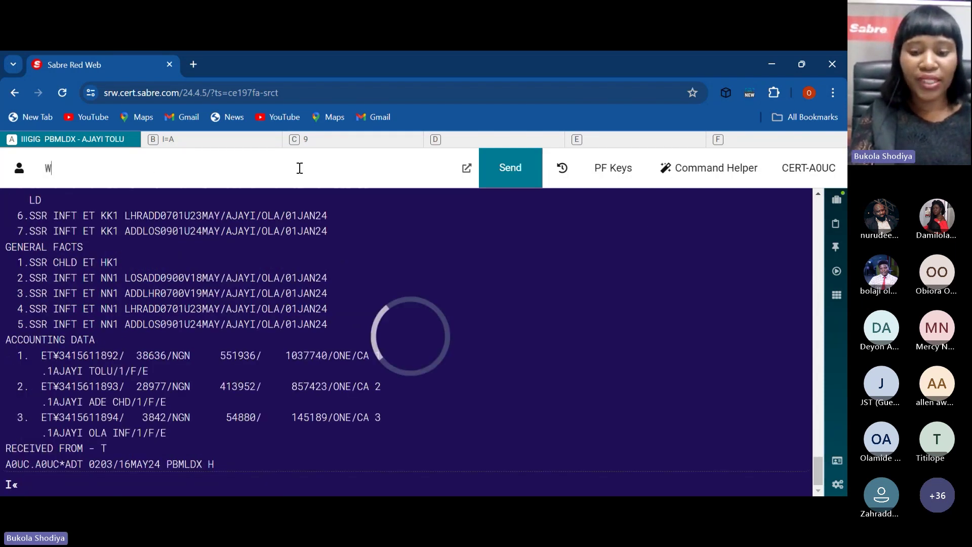
type("/")
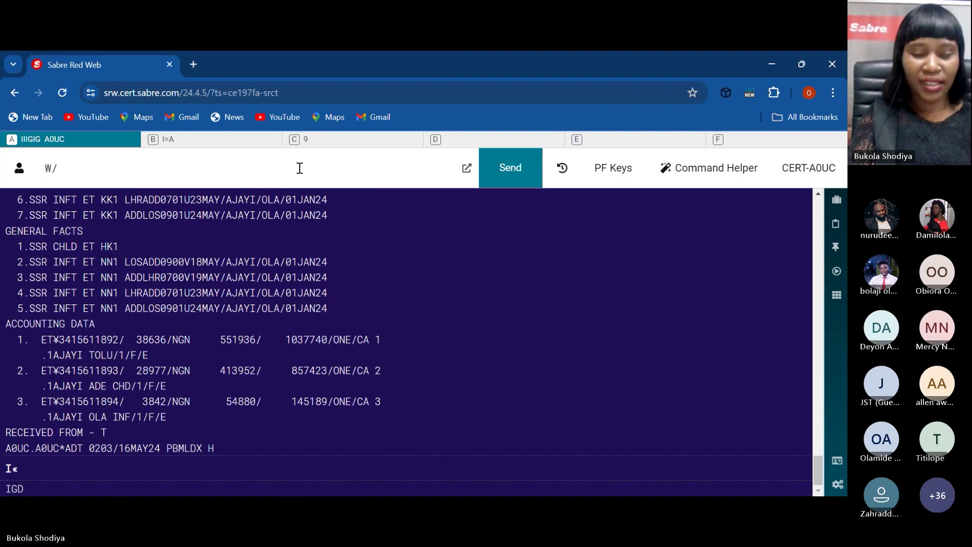
type("TA*")
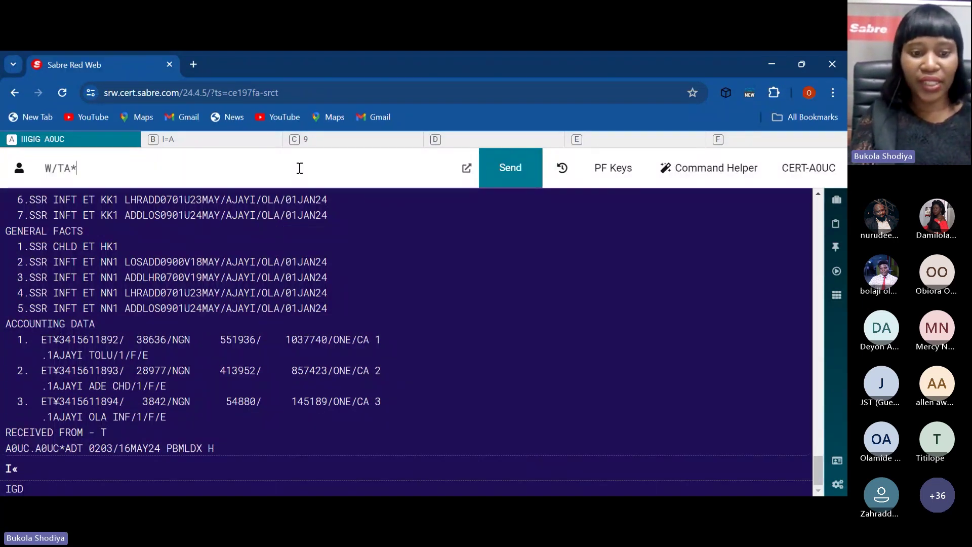
type("A")
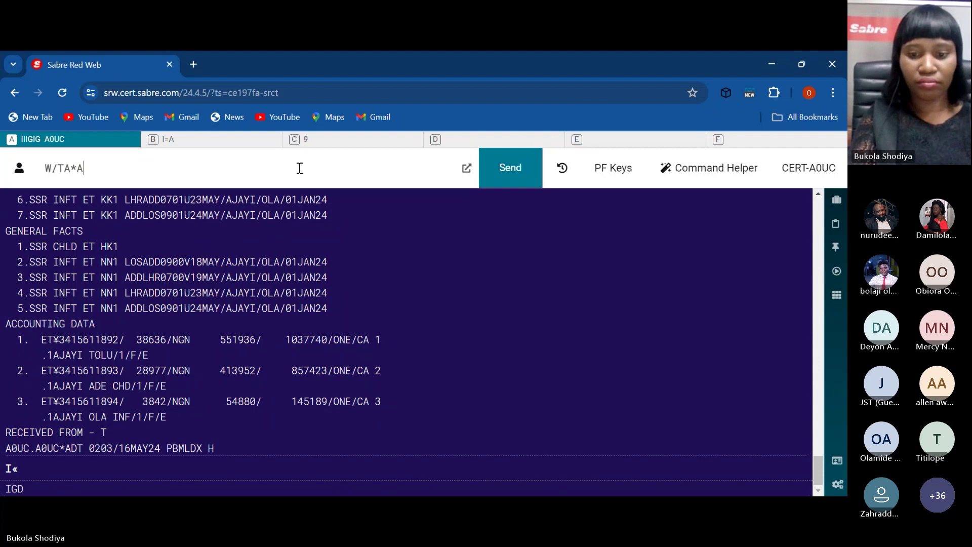
type("0UC")
key("Return")
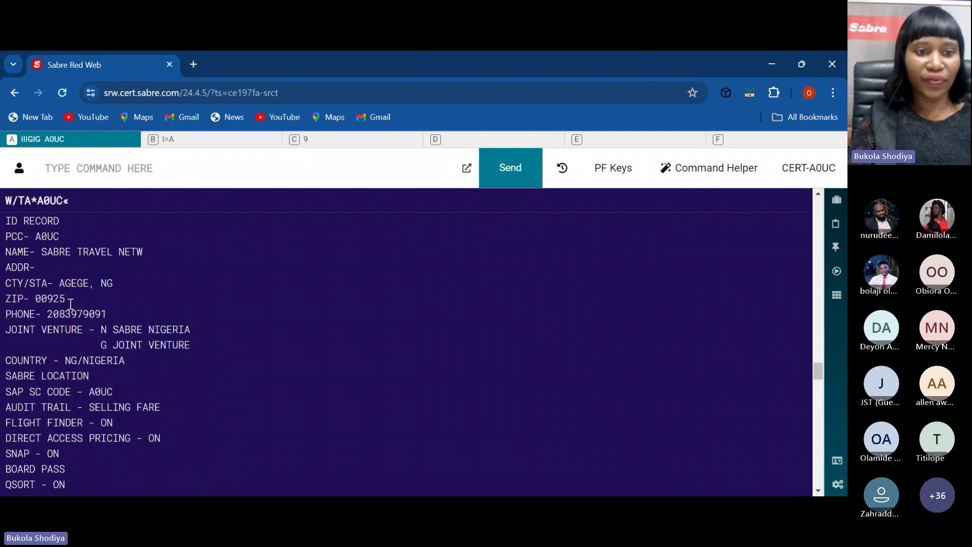
Step: Page down with MD and scroll through the rest of the A0UC ID record
type("MD")
key("Return")
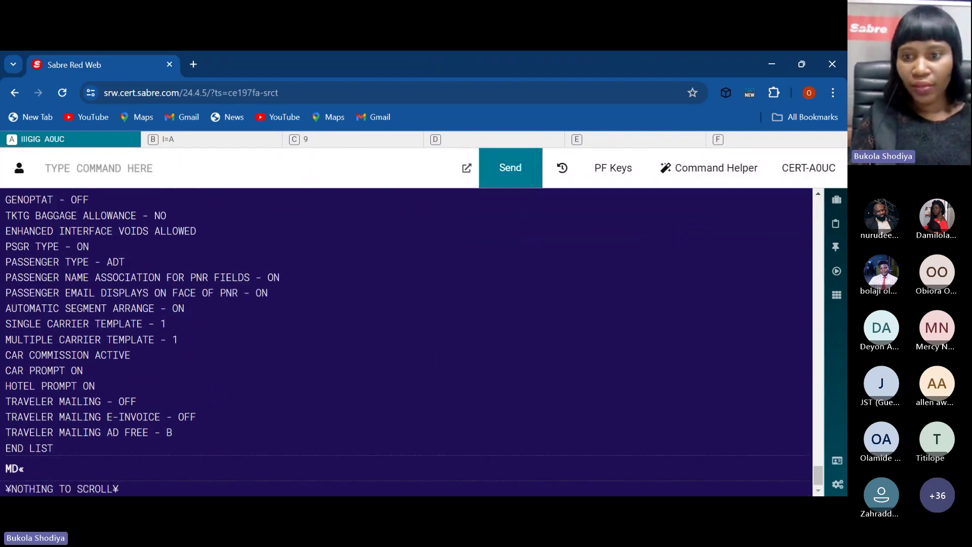
left_click_drag(820, 473, 816, 408)
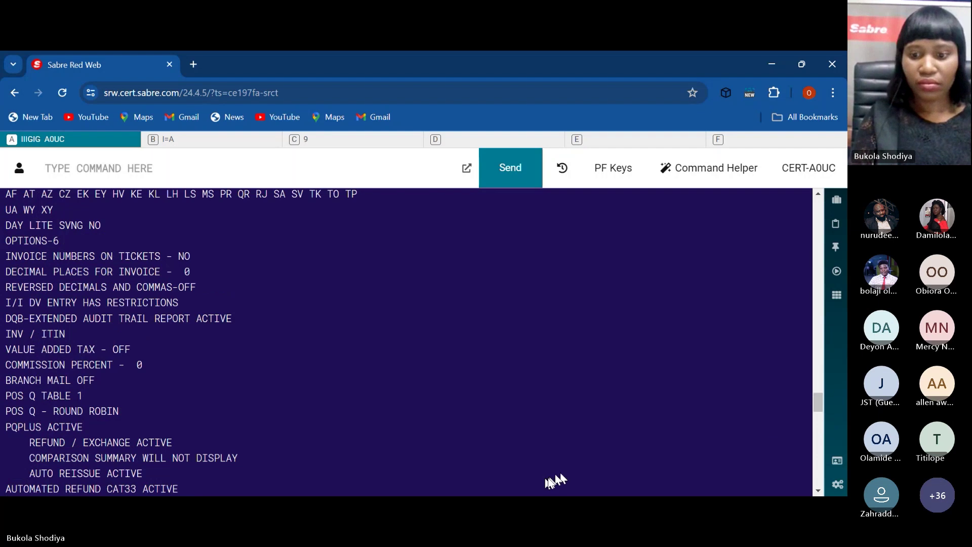
scroll(545, 478, "up", 1)
scroll(545, 478, "up", 5)
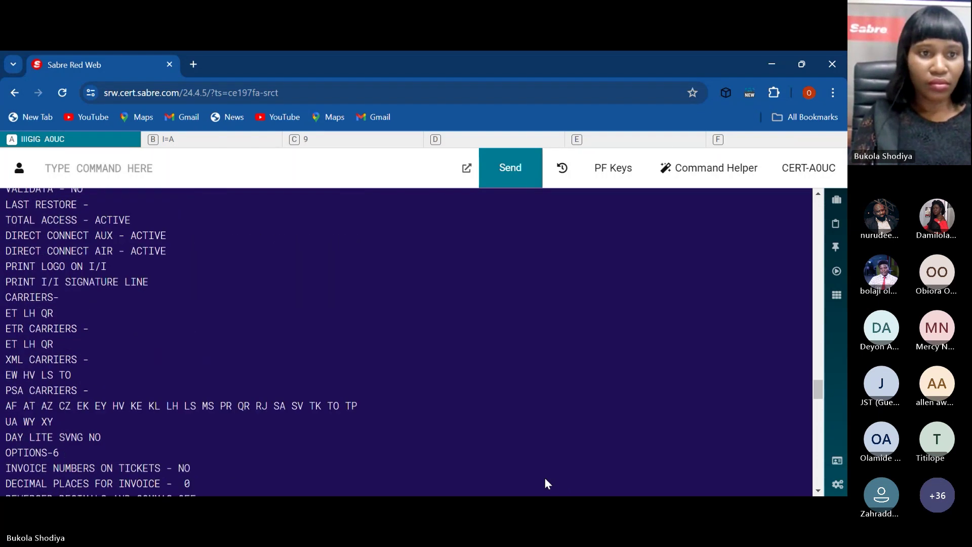
scroll(545, 478, "up", 12)
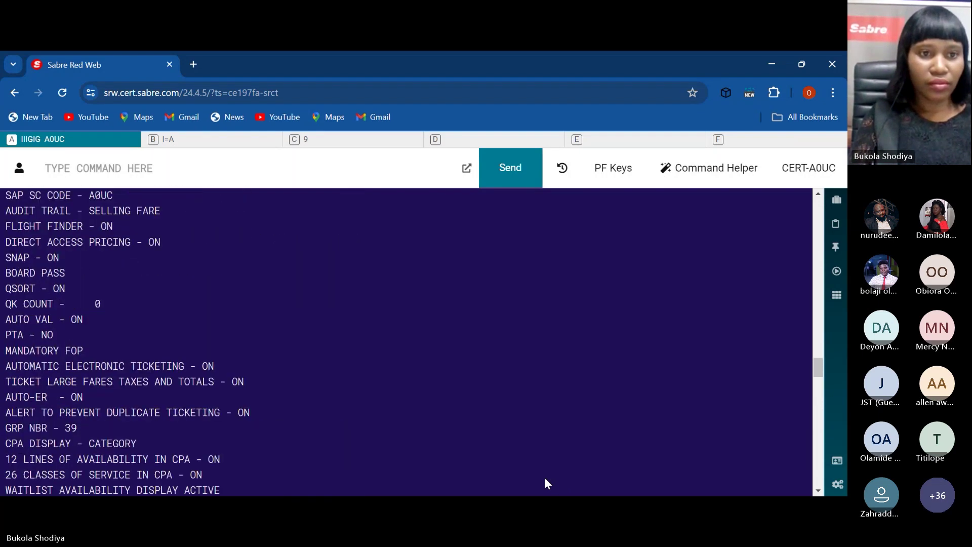
scroll(546, 479, "down", 7)
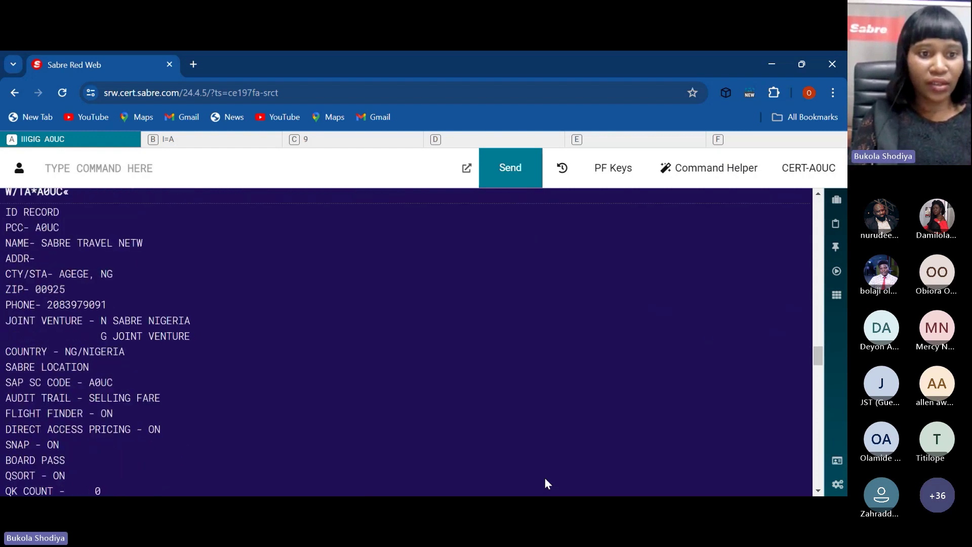
scroll(545, 478, "down", 1)
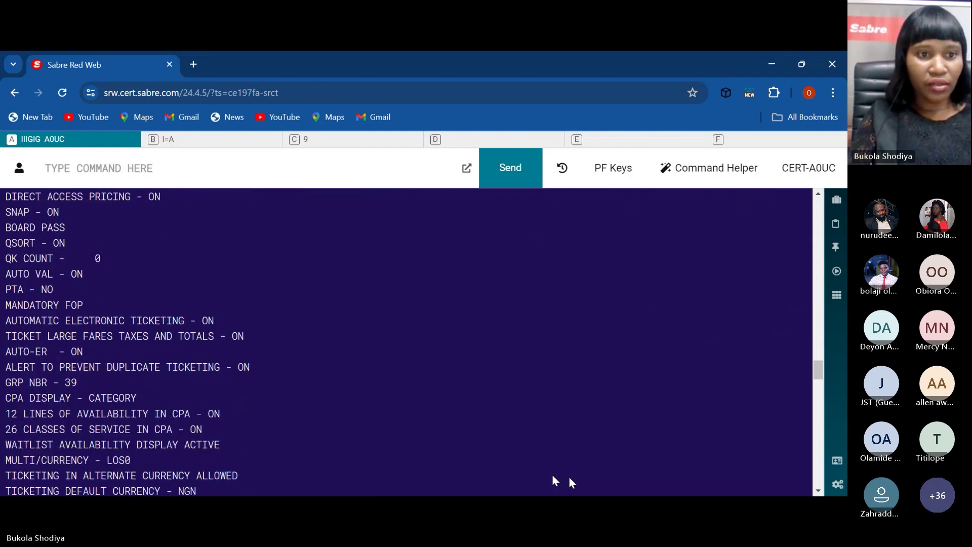
left_click_drag(569, 476, 570, 506)
Step: Highlight the 'ALERT TO PREVENT DUPLICATE TICKETING - ON' line in the A0UC ID record
scroll(545, 478, "up", 10)
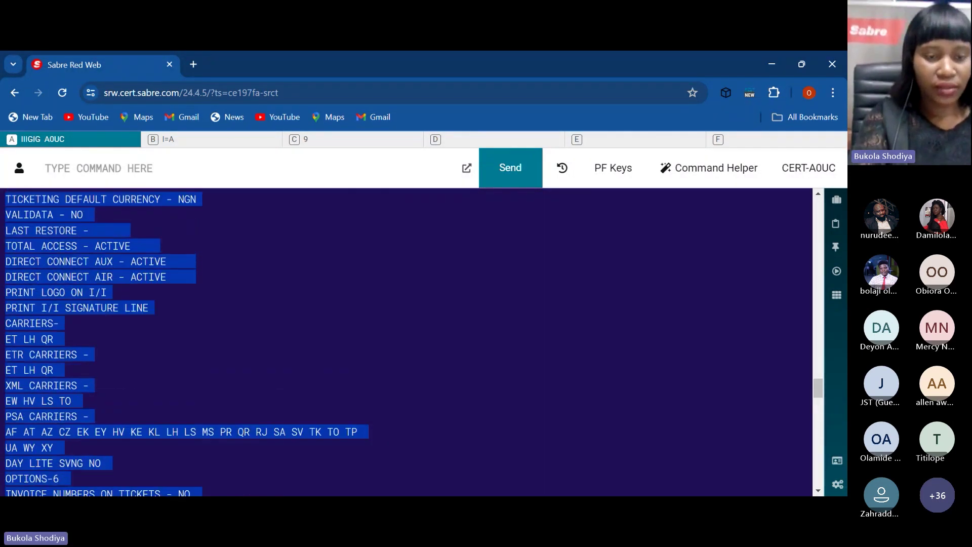
left_click(545, 478)
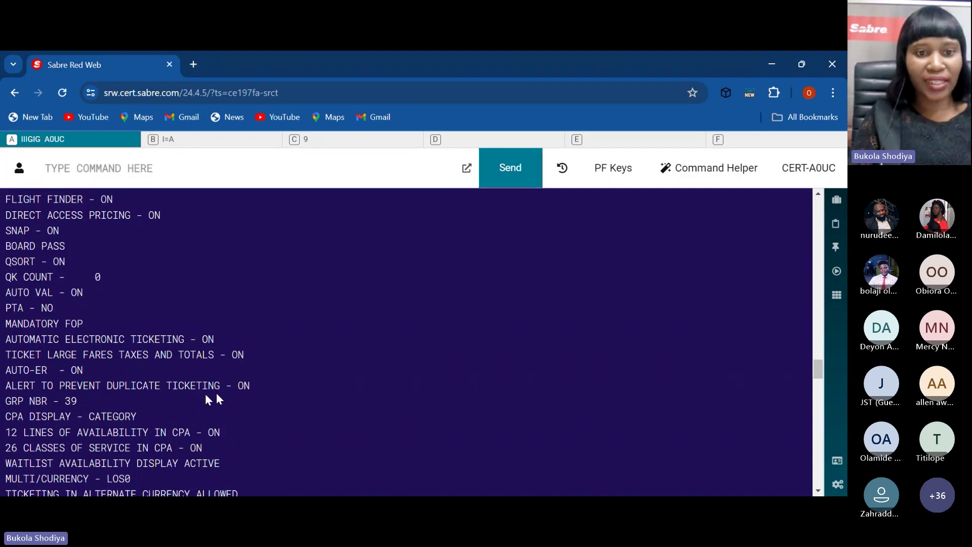
double_click(148, 387)
left_click(148, 388)
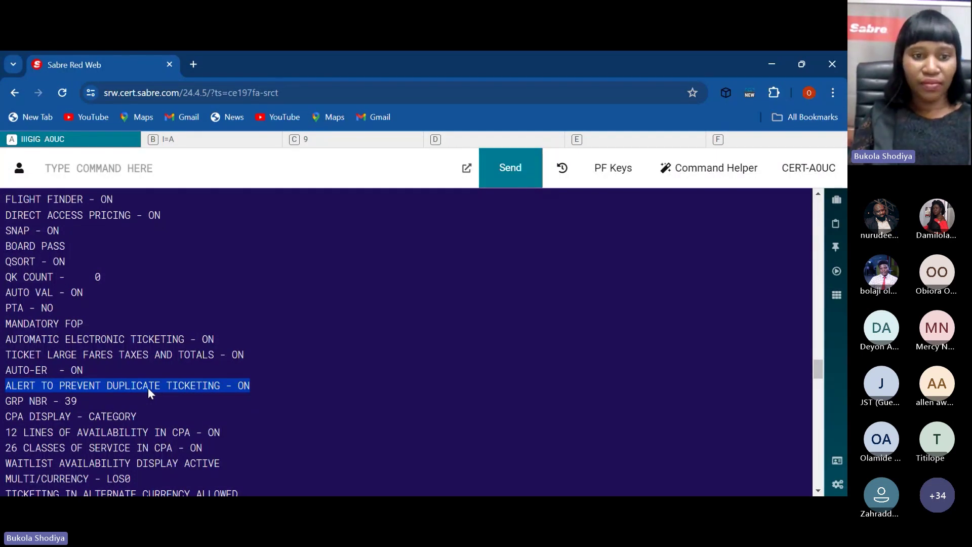
Step: Highlight the AUTO-ER - ON line and scroll to review carriers ET LH QR and NGN currency
double_click(48, 368)
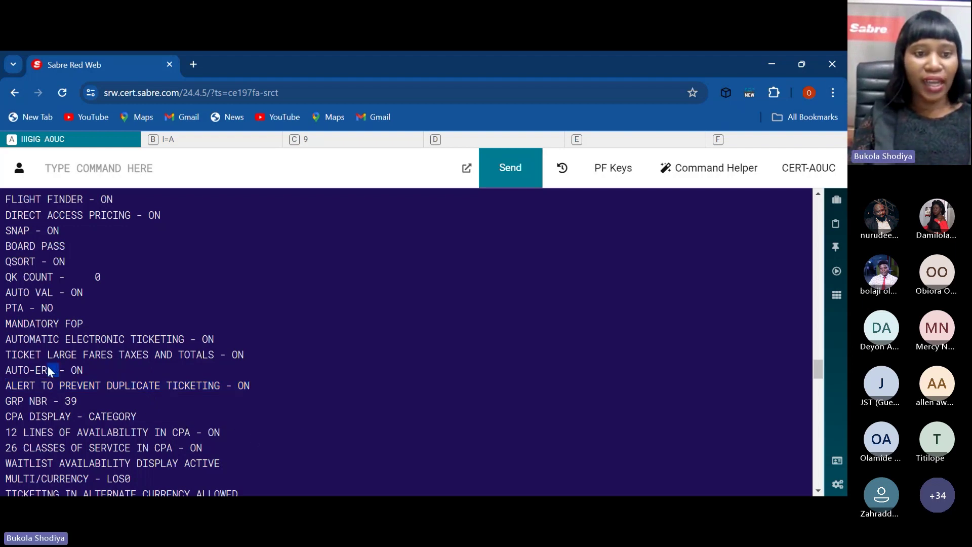
triple_click(47, 366)
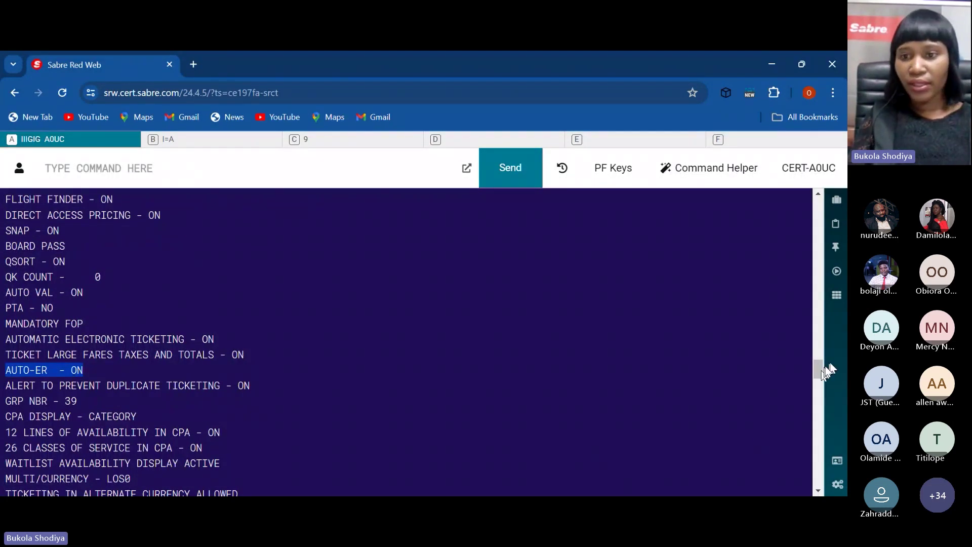
left_click_drag(824, 363, 824, 371)
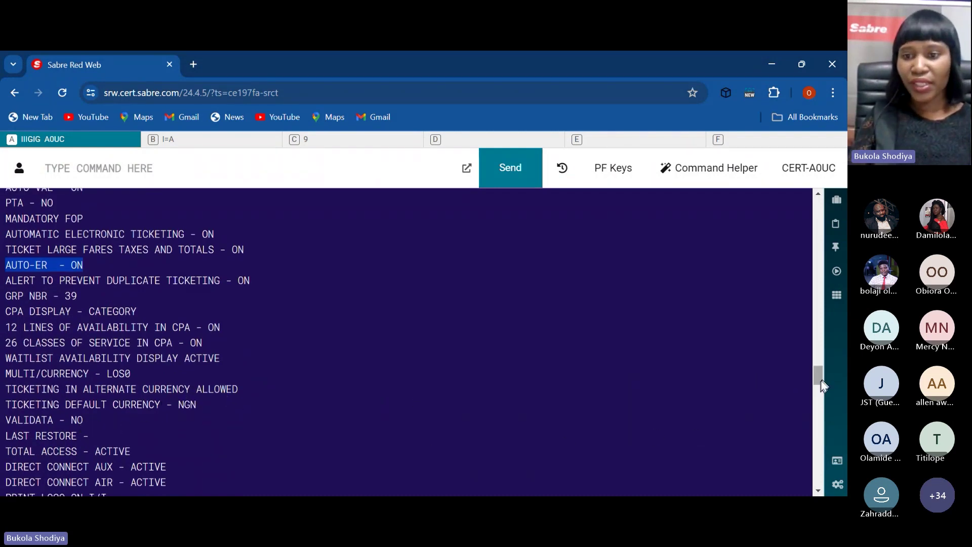
left_click_drag(821, 382, 822, 385)
scroll(823, 385, "down", 3)
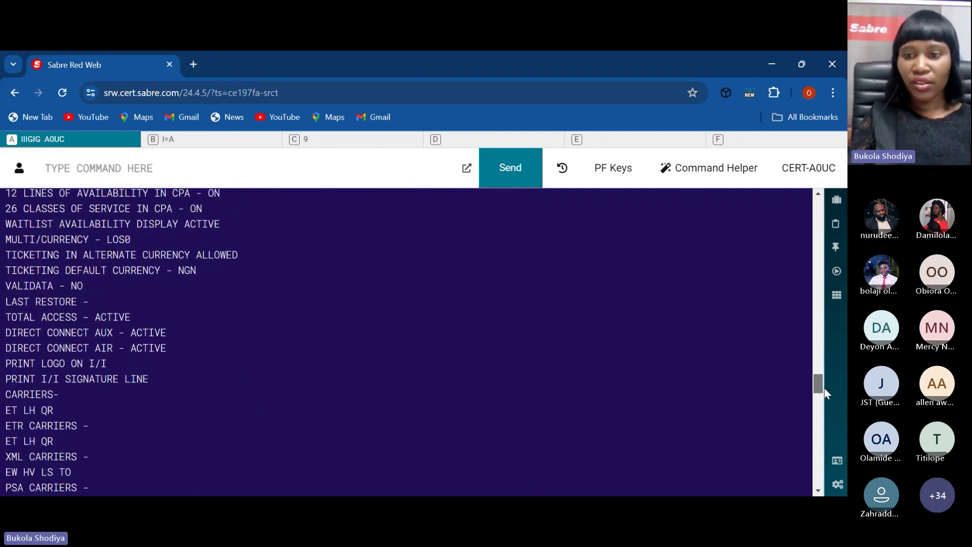
scroll(824, 389, "down", 4)
scroll(821, 388, "up", 9)
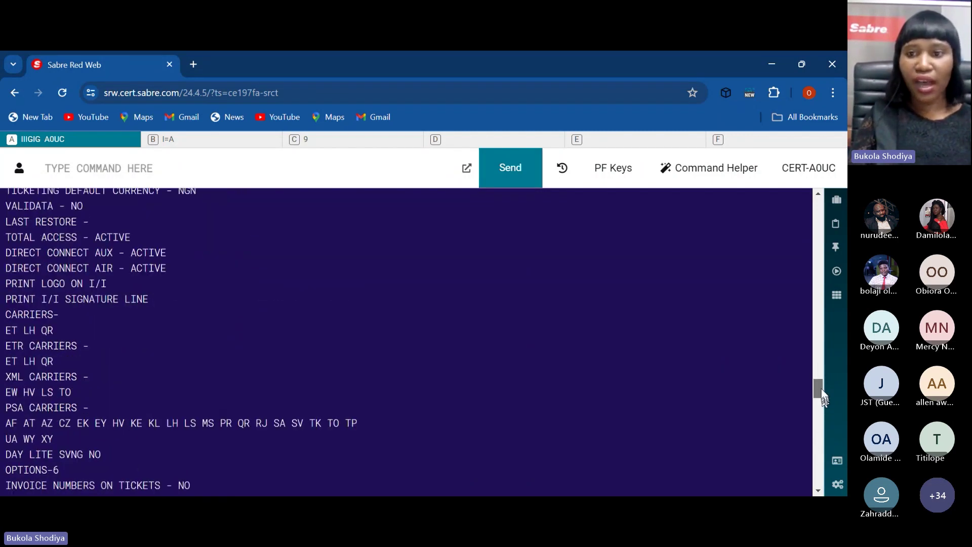
left_click_drag(813, 380, 813, 352)
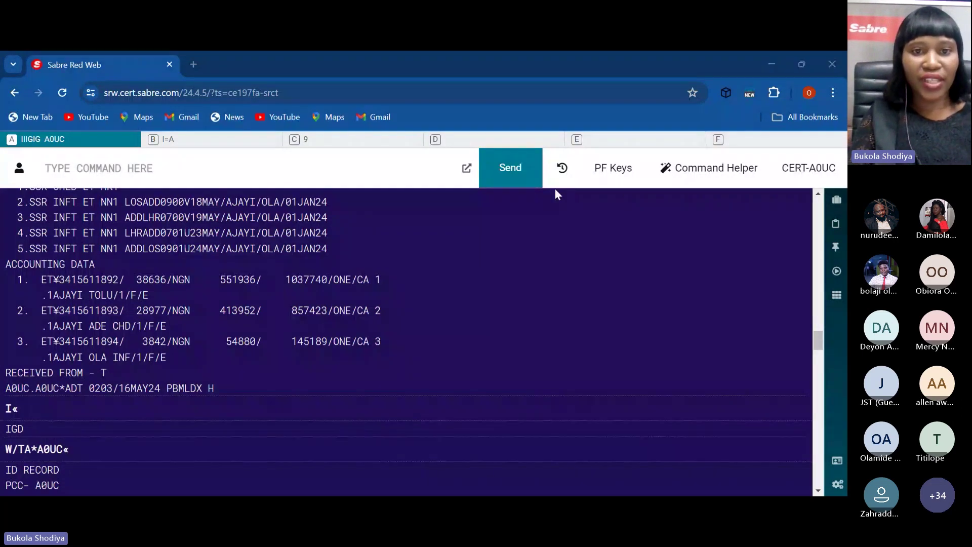
Step: Ignore the transaction with I, then request Ethiopian Airlines' electronic ticketing profile via WETP*ET
left_click(419, 165)
type("I")
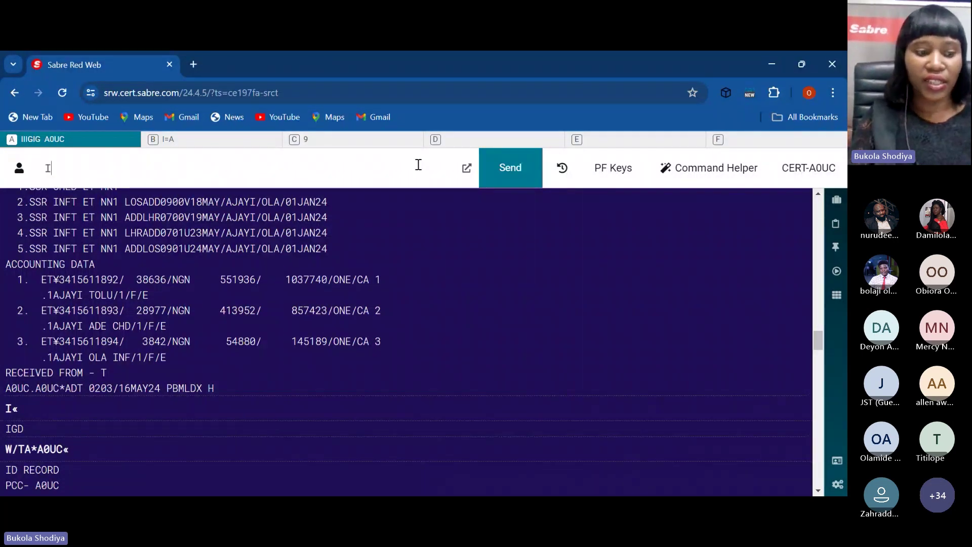
key("Return")
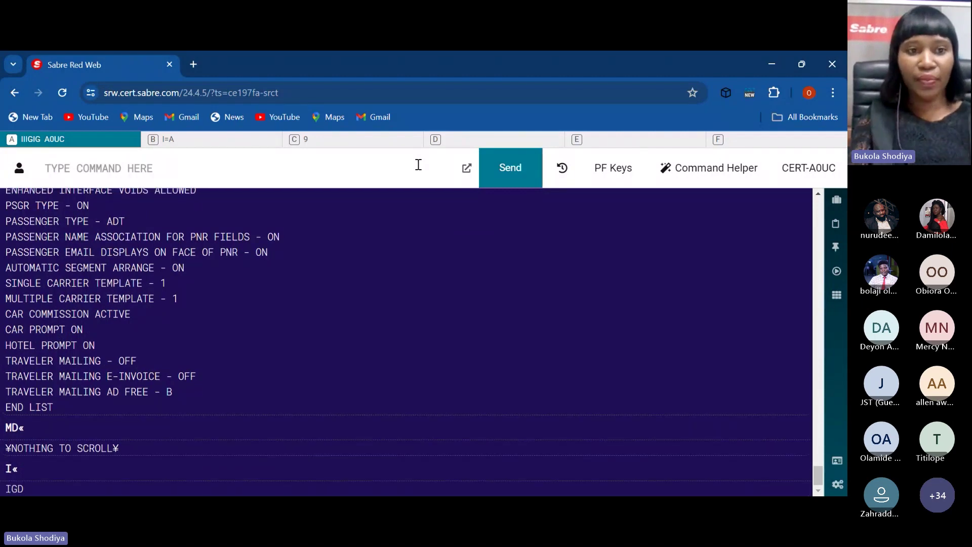
type("WETP*ET")
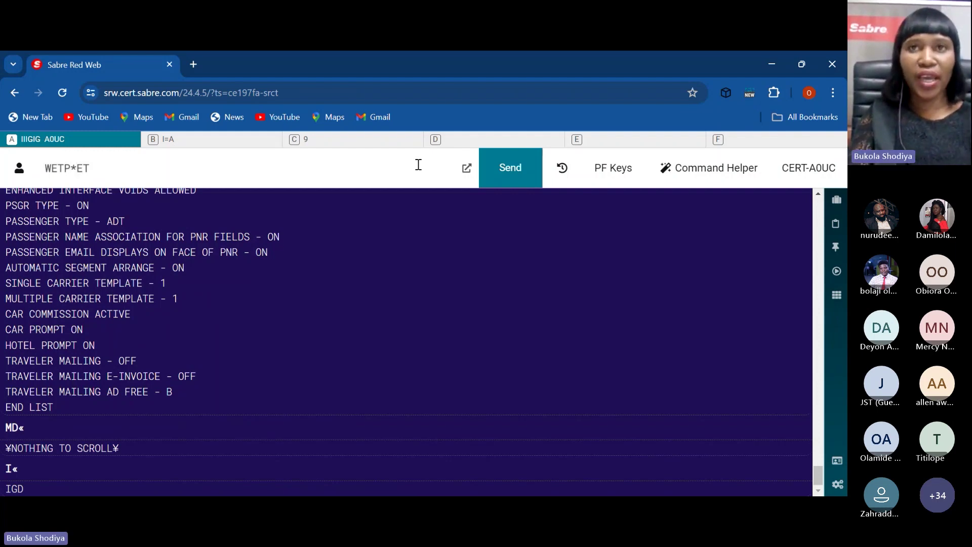
key("Return")
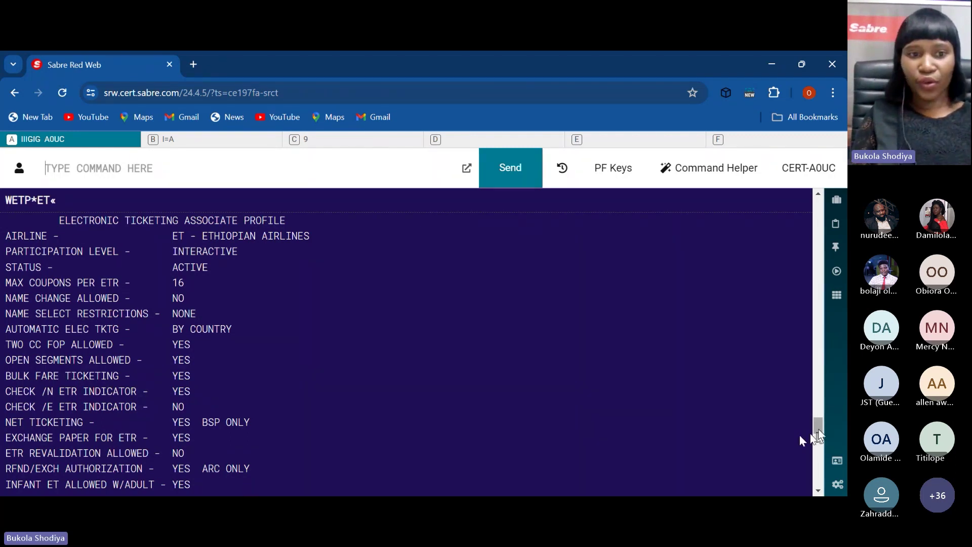
scroll(819, 434, "down", 1)
scroll(820, 434, "down", 3)
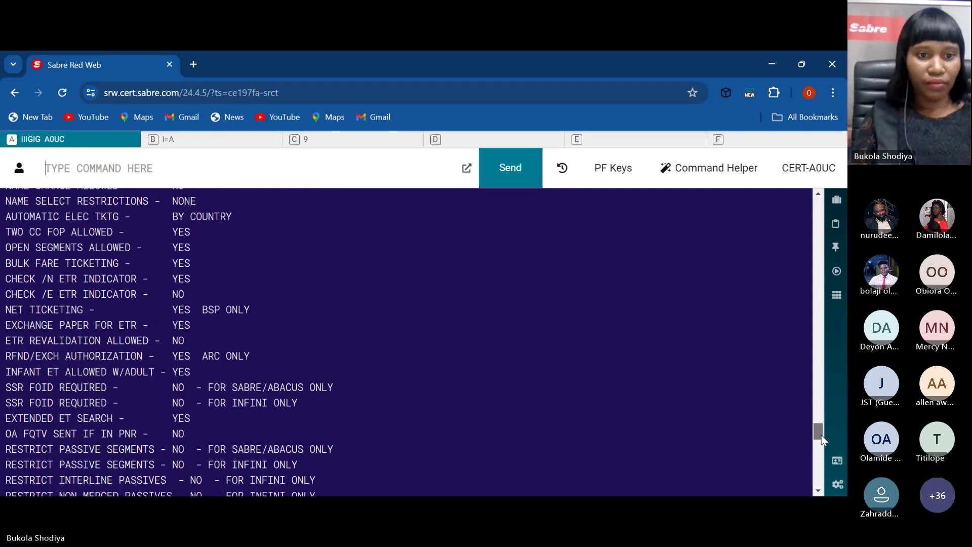
scroll(821, 435, "down", 2)
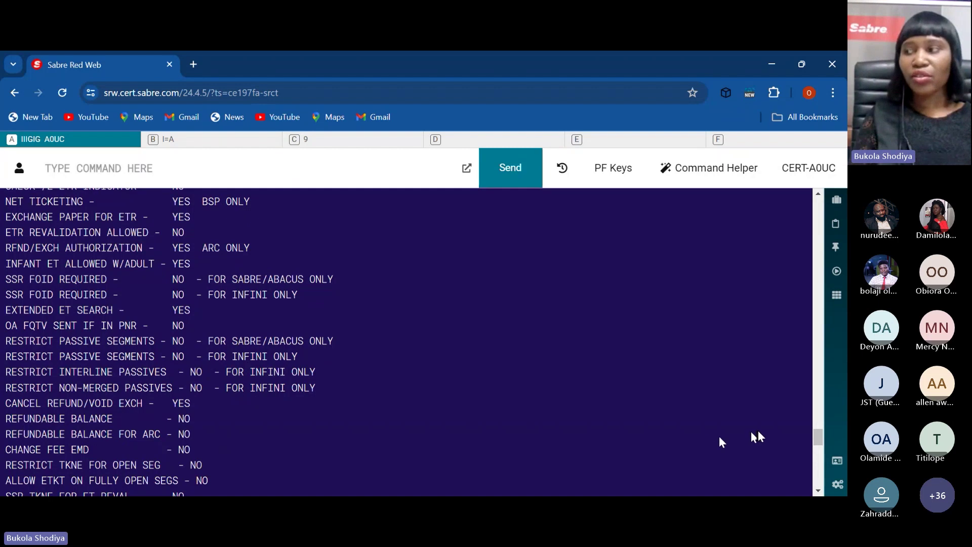
left_click_drag(820, 441, 820, 448)
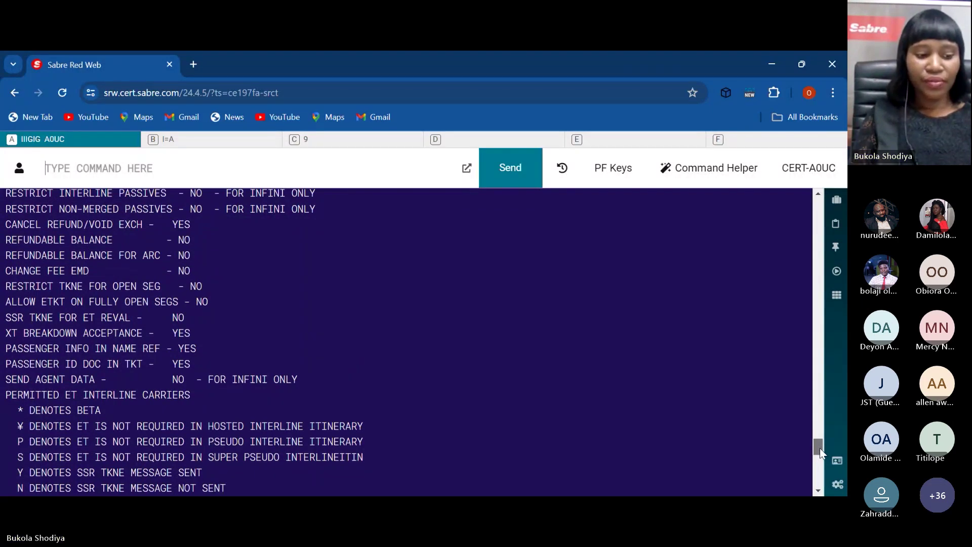
left_click_drag(819, 449, 819, 481)
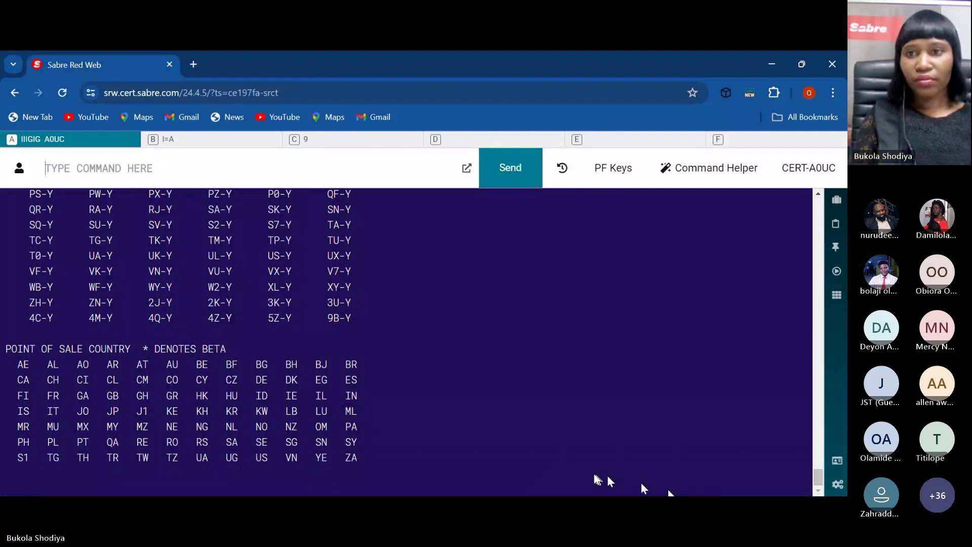
left_click(707, 292)
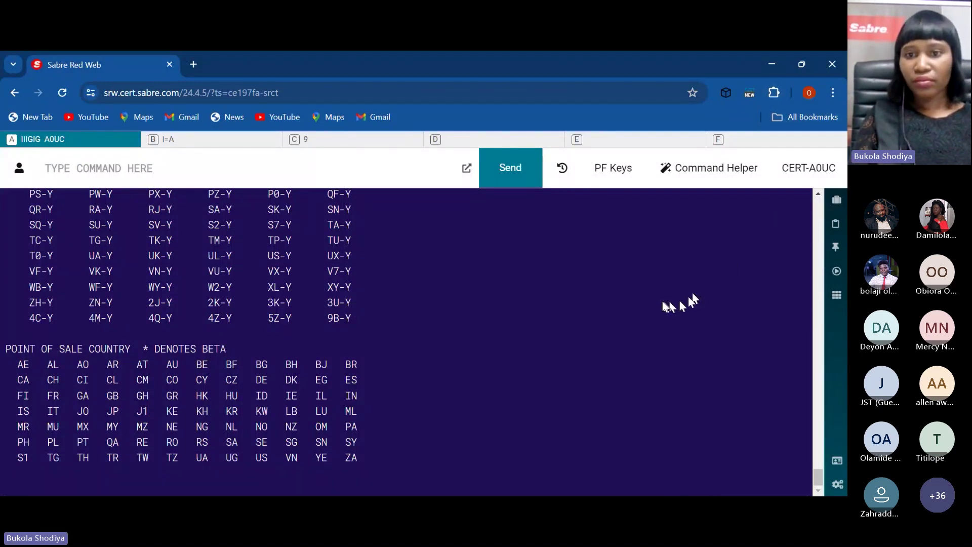